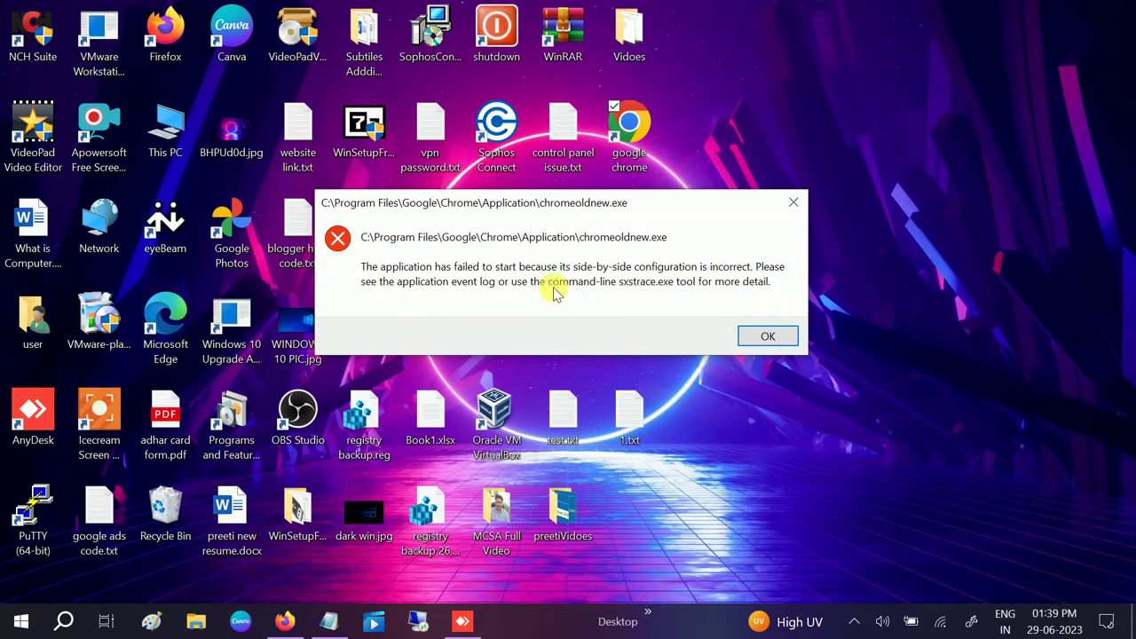
# Step: Dismiss the startup error dialog and open the google chrome shortcut's file location from its properties
pyautogui.click(768, 340)
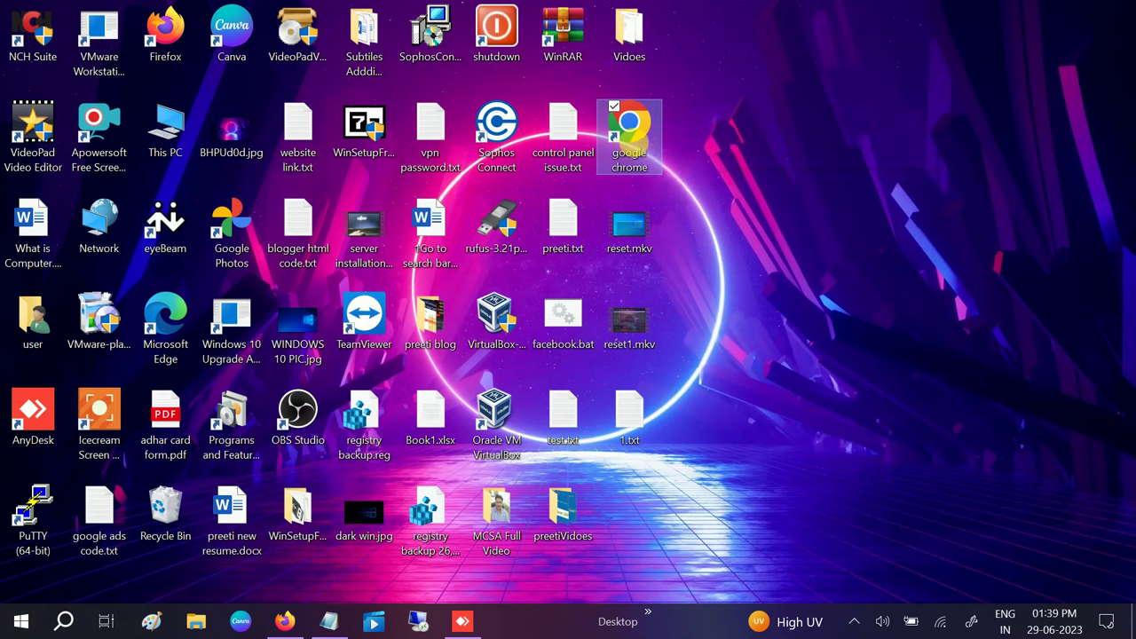
pyautogui.rightClick(635, 144)
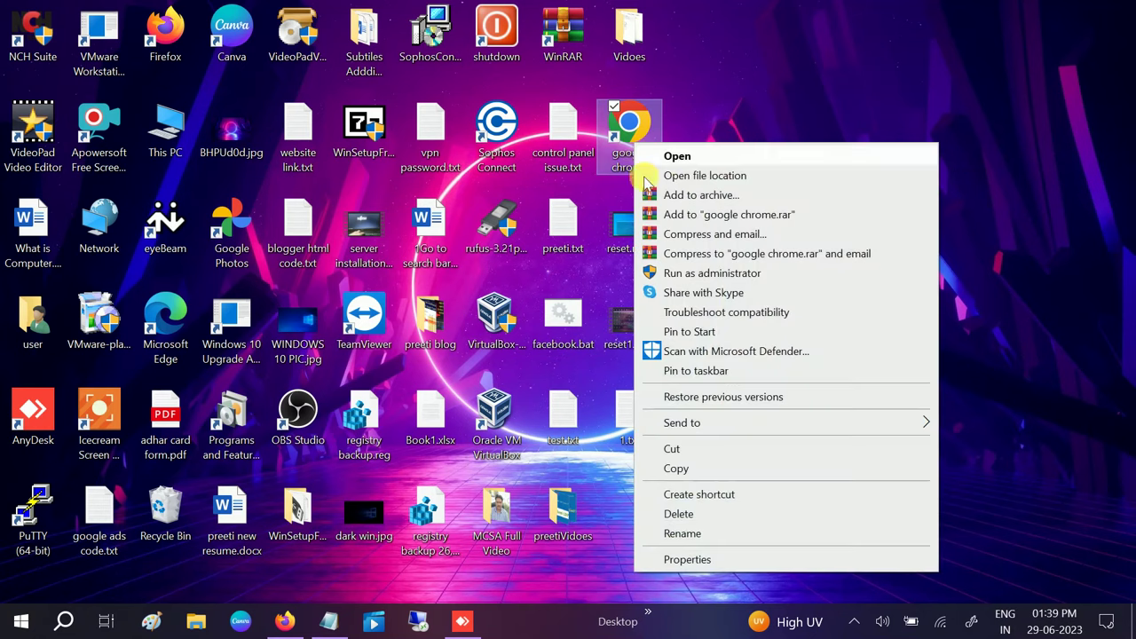
pyautogui.click(690, 559)
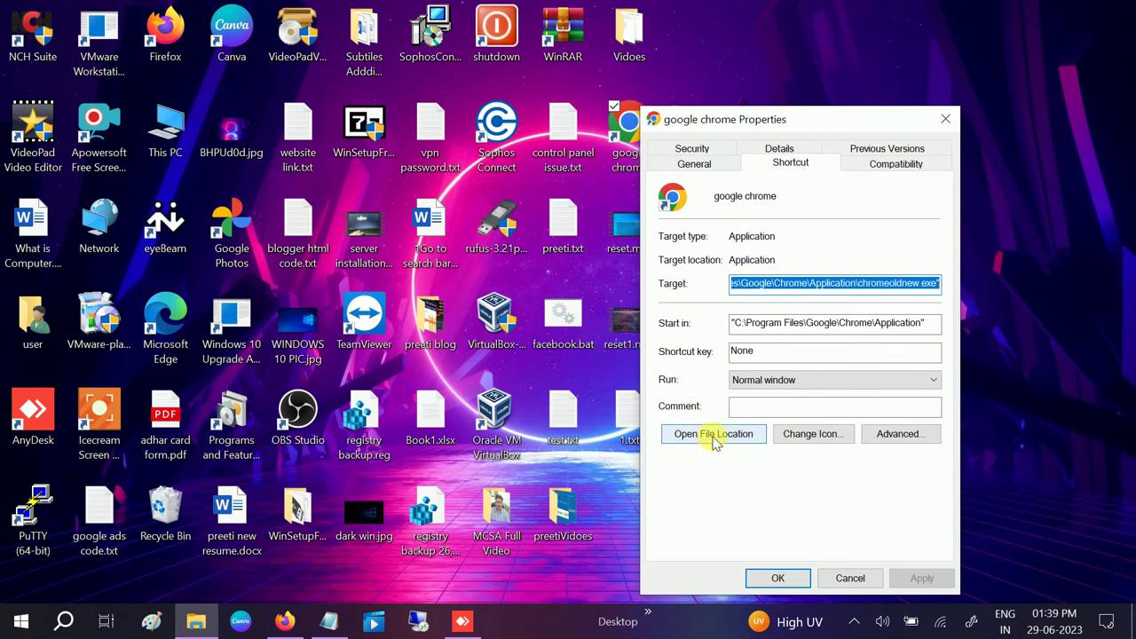
pyautogui.click(714, 434)
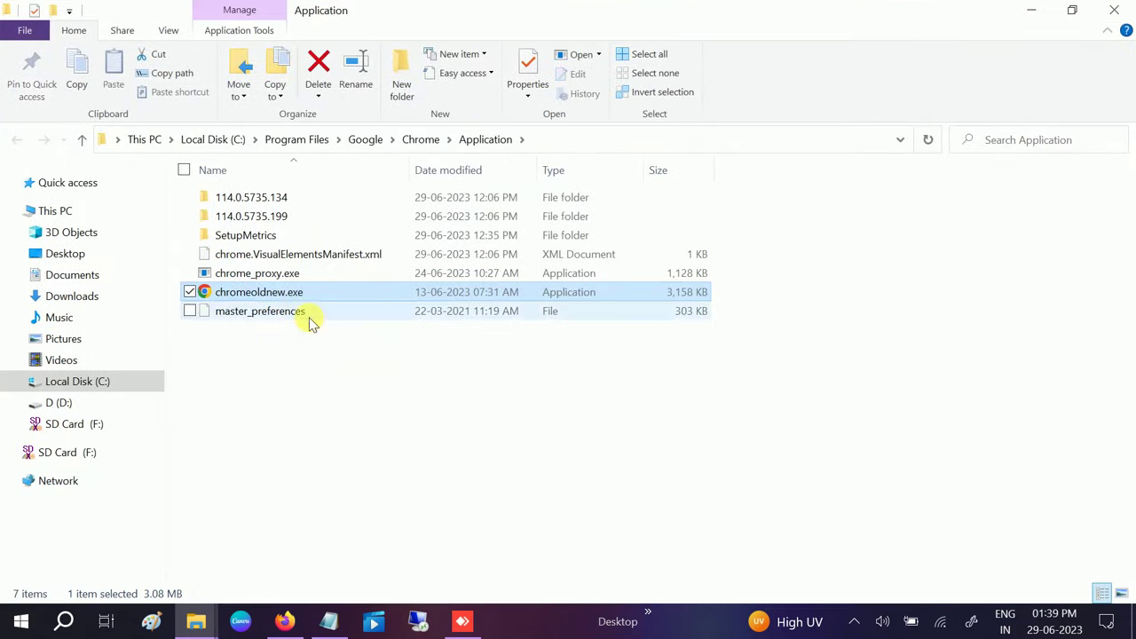
# Step: Rename chromeoldnew.exe in the Chrome Application folder to chromenew.exe
pyautogui.moveTo(251, 300)
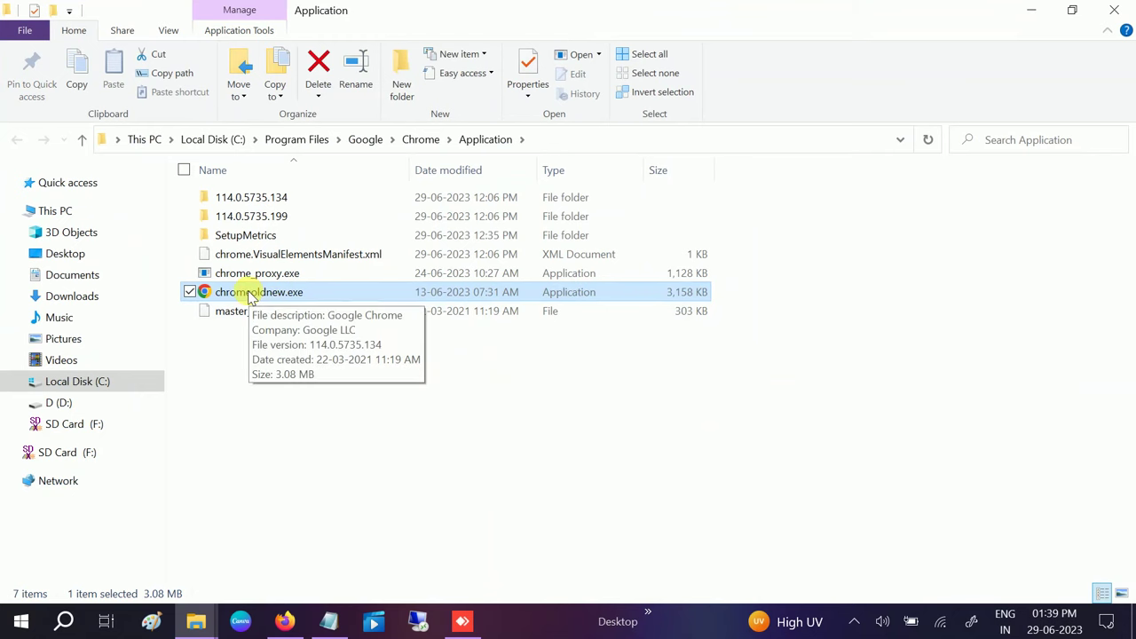
pyautogui.rightClick(253, 296)
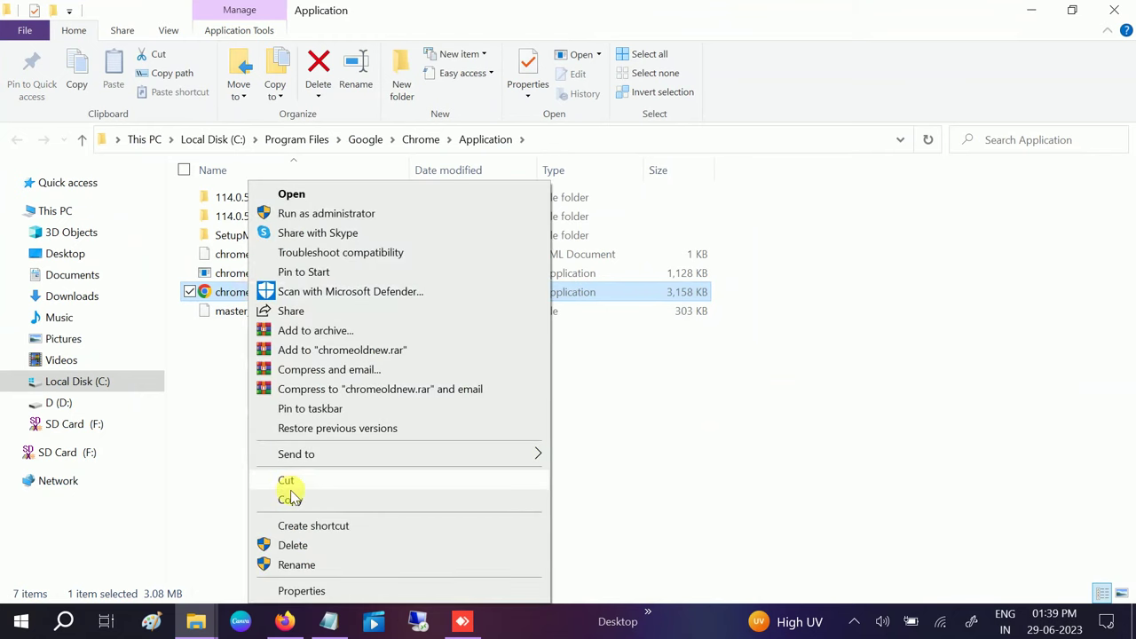
pyautogui.click(297, 564)
pyautogui.press('Right')
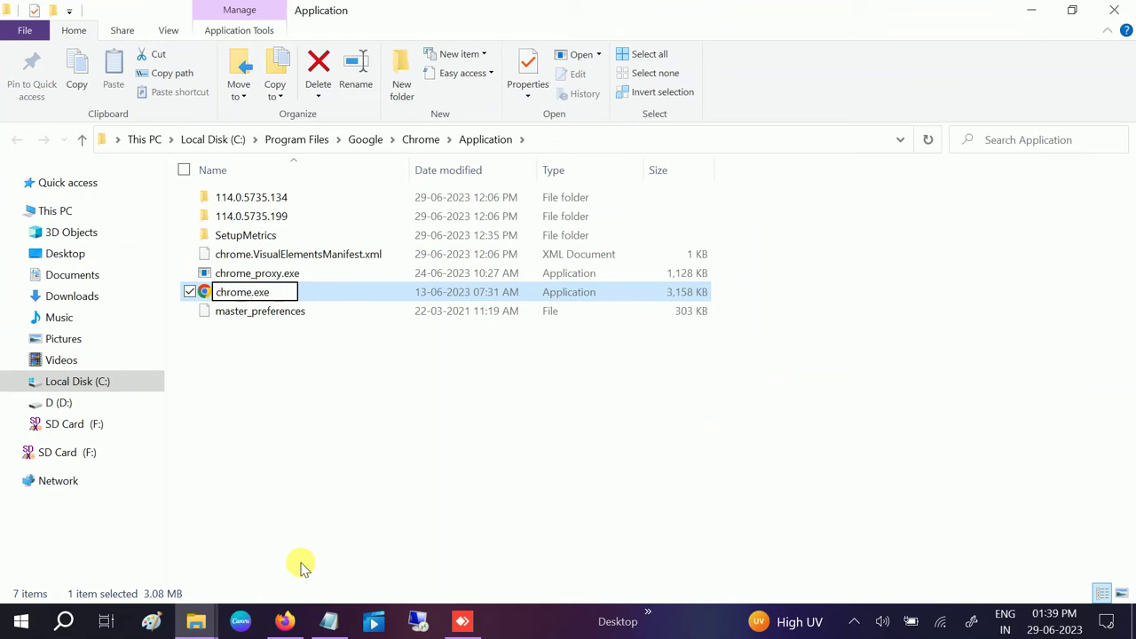
pyautogui.write('new')
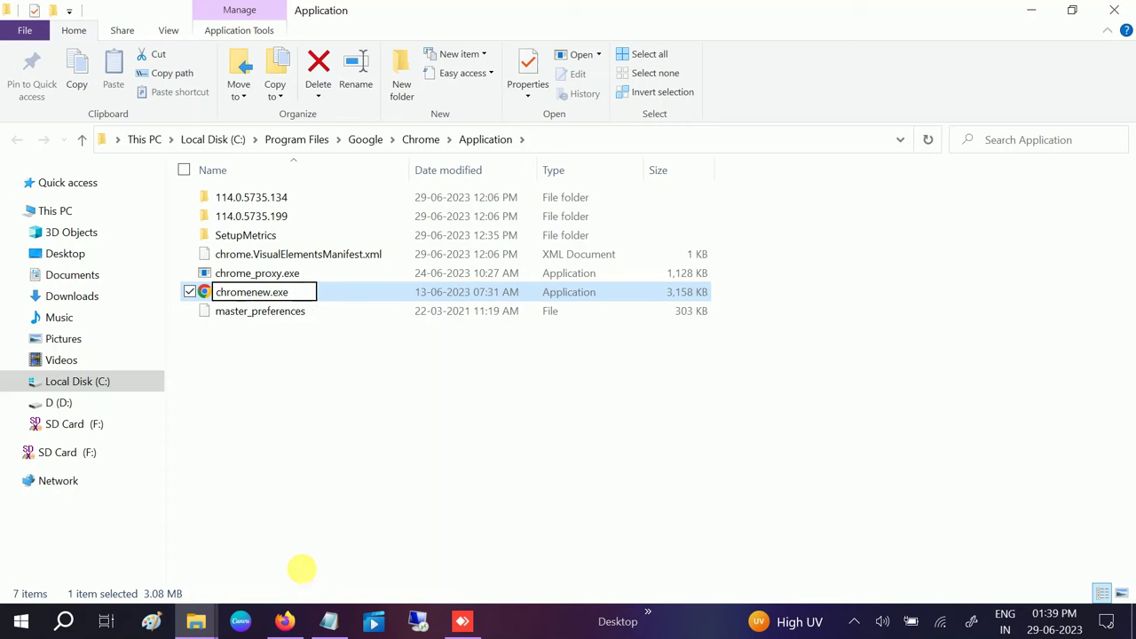
pyautogui.press('Return')
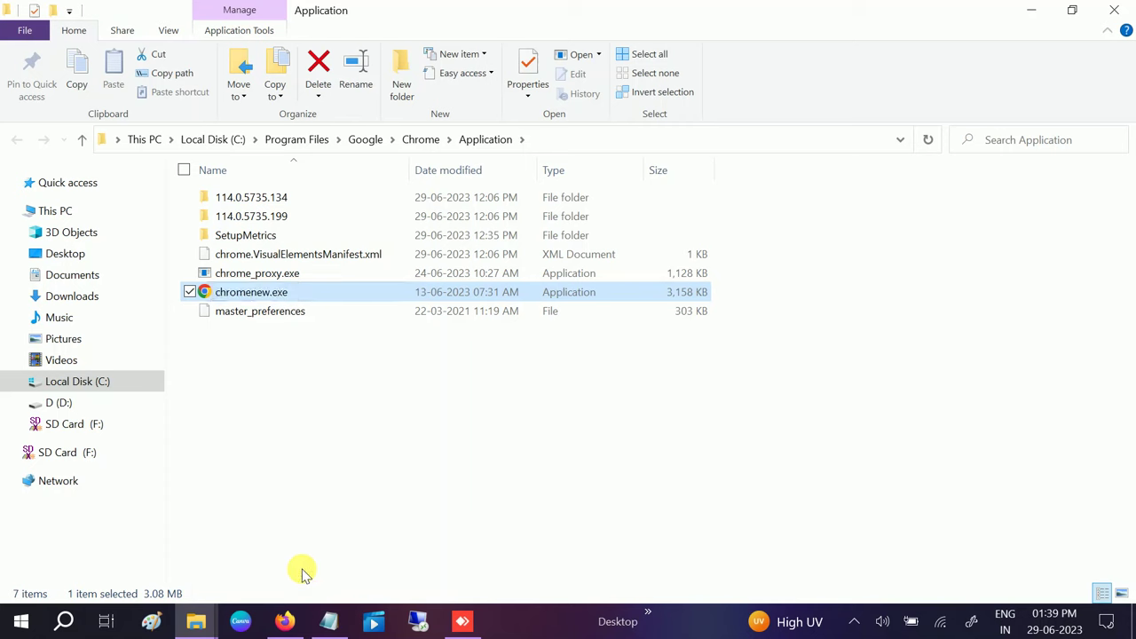
# Step: Create a desktop shortcut for chromenew.exe, and cancel the old shortcut's properties before refreshing the desktop
pyautogui.rightClick(275, 296)
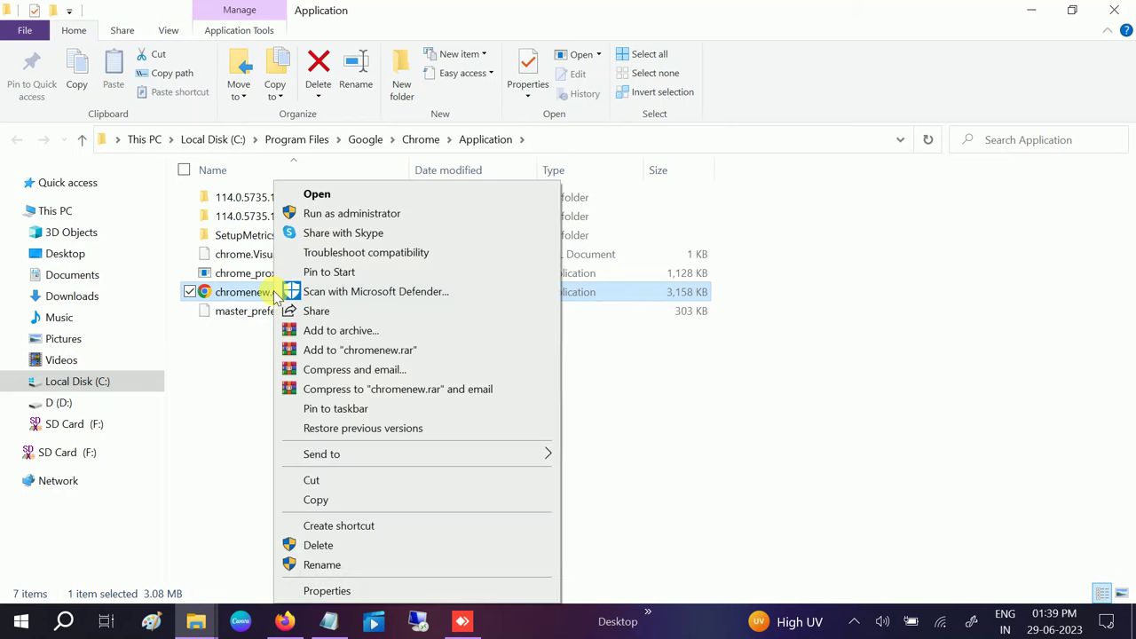
pyautogui.moveTo(438, 455)
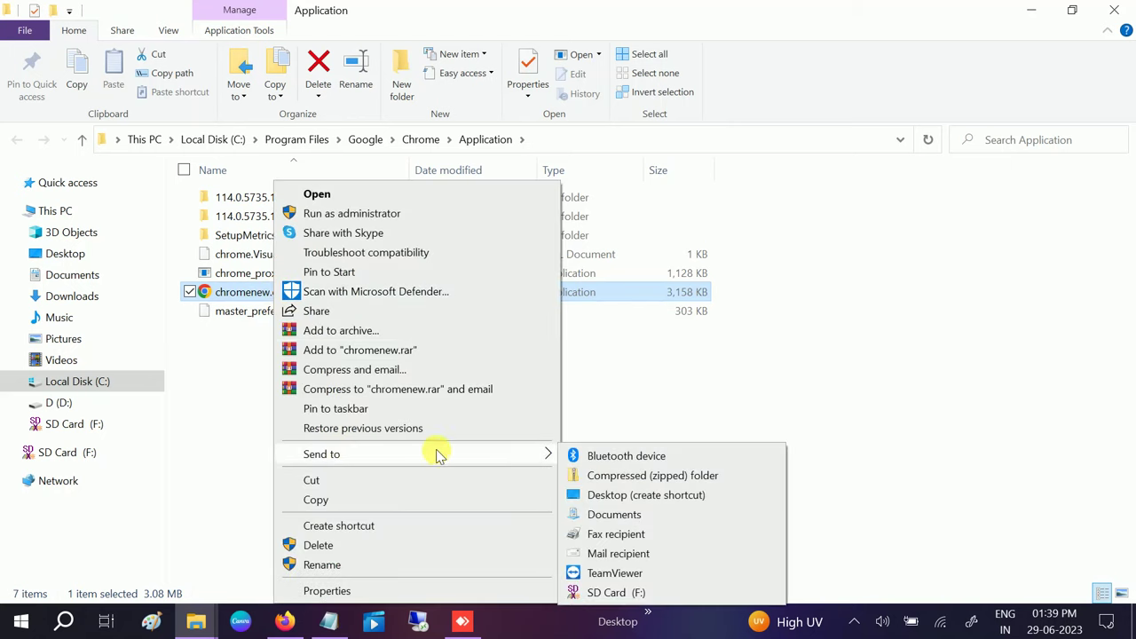
pyautogui.click(635, 495)
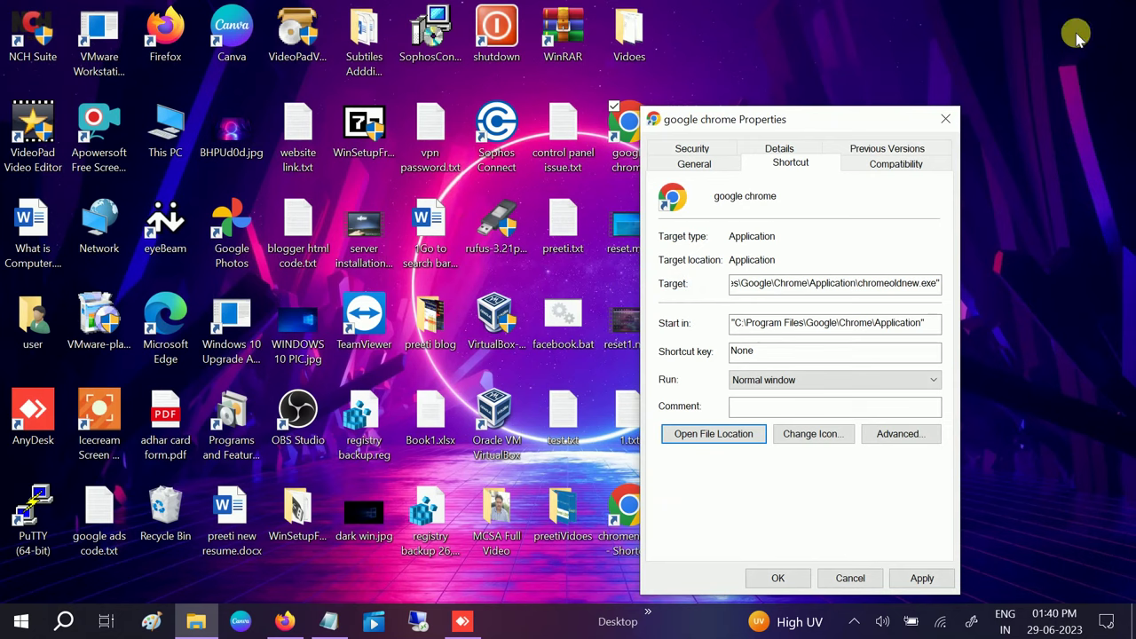
pyautogui.click(850, 578)
pyautogui.rightClick(824, 160)
pyautogui.click(850, 203)
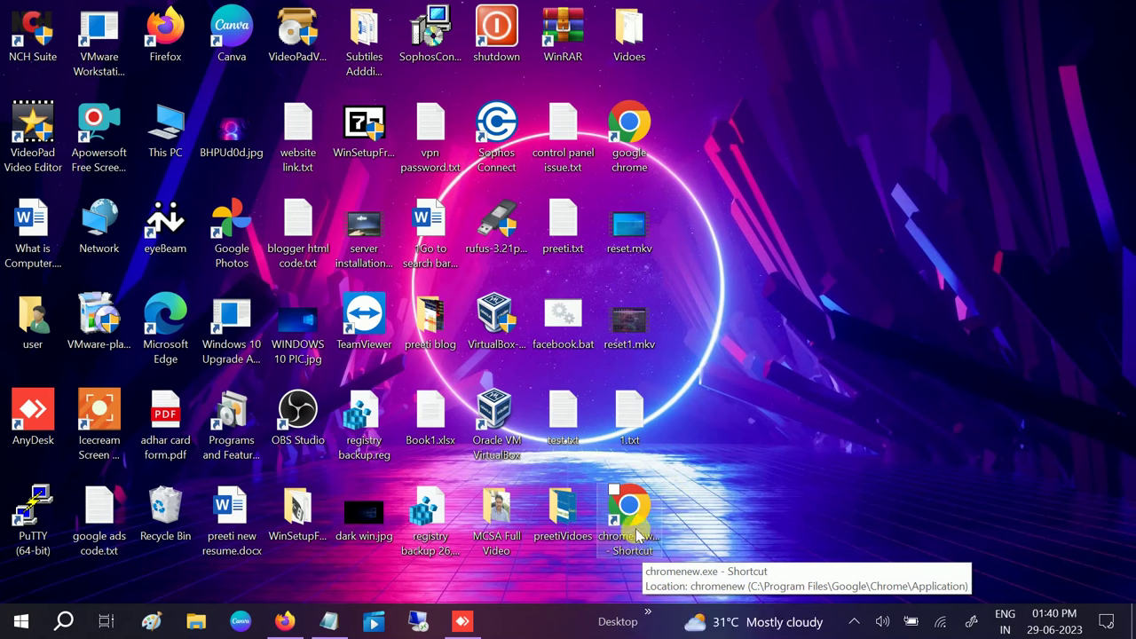
# Step: Test launching Chrome from the chromenew.exe desktop shortcut, dismiss the dialog and refresh the desktop
pyautogui.doubleClick(629, 523)
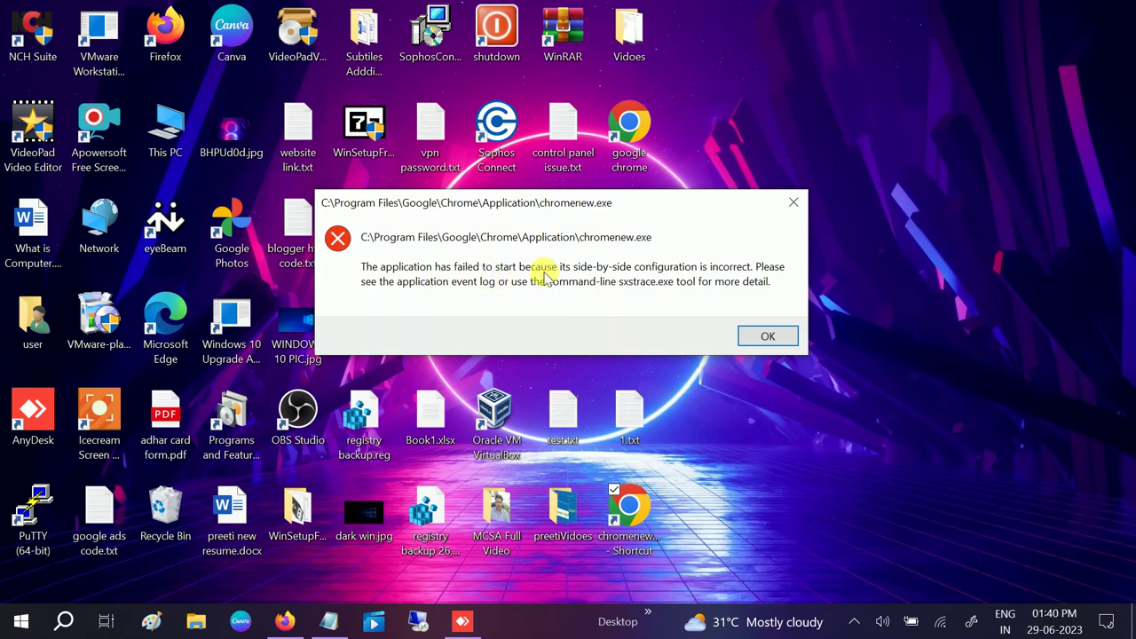
pyautogui.click(768, 337)
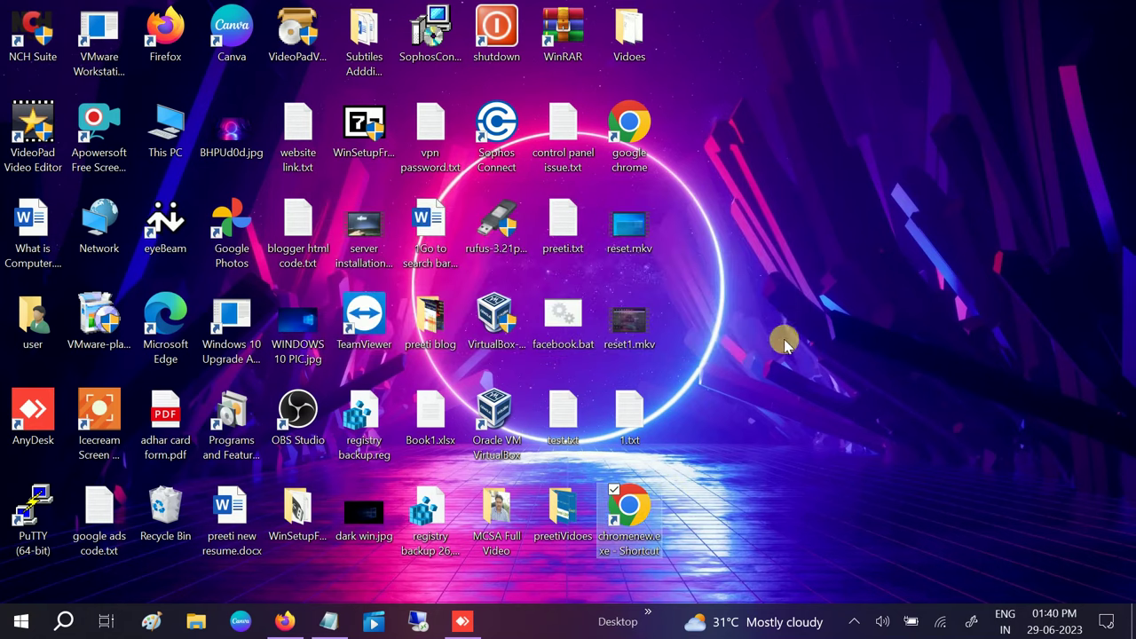
pyautogui.rightClick(827, 159)
pyautogui.click(865, 211)
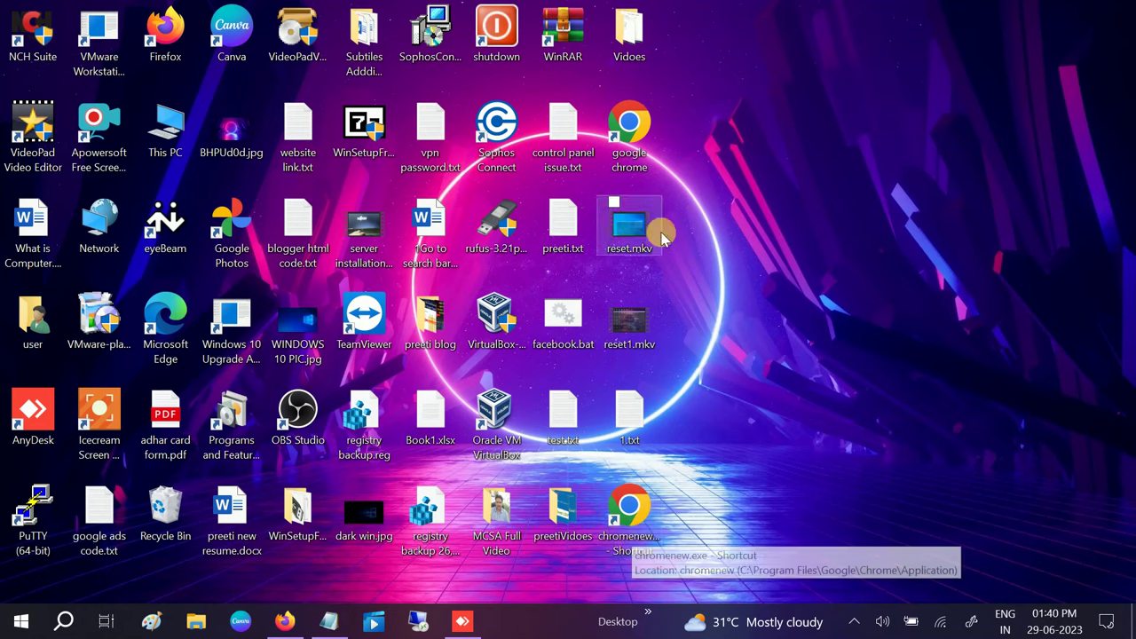
# Step: Delete the old google chrome shortcut from the desktop
pyautogui.click(628, 133)
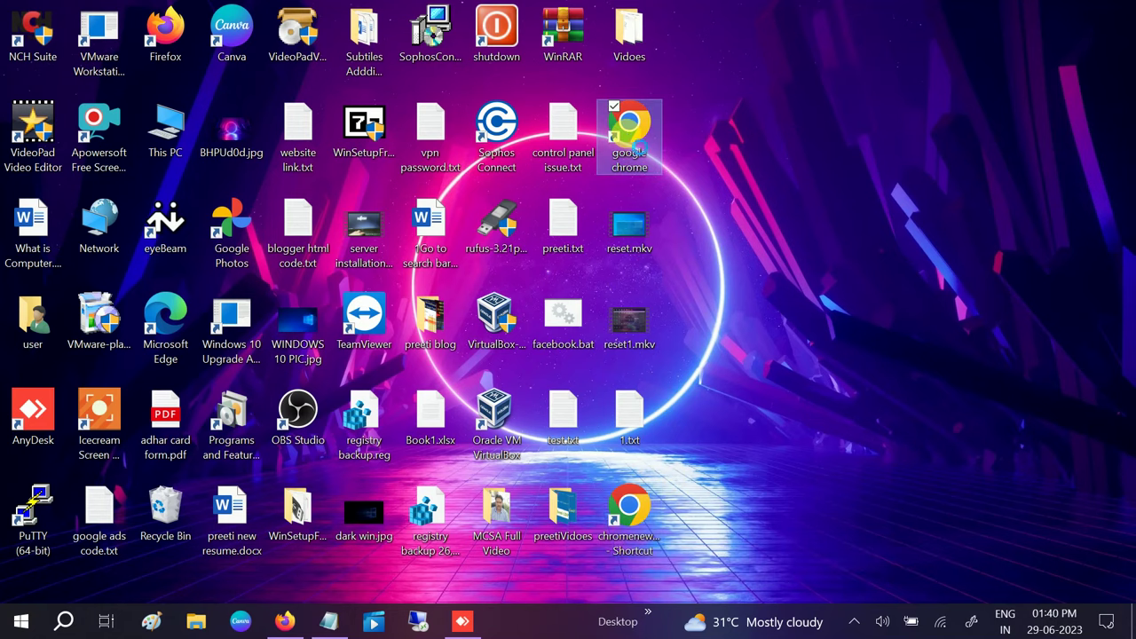
pyautogui.rightClick(639, 146)
pyautogui.click(682, 486)
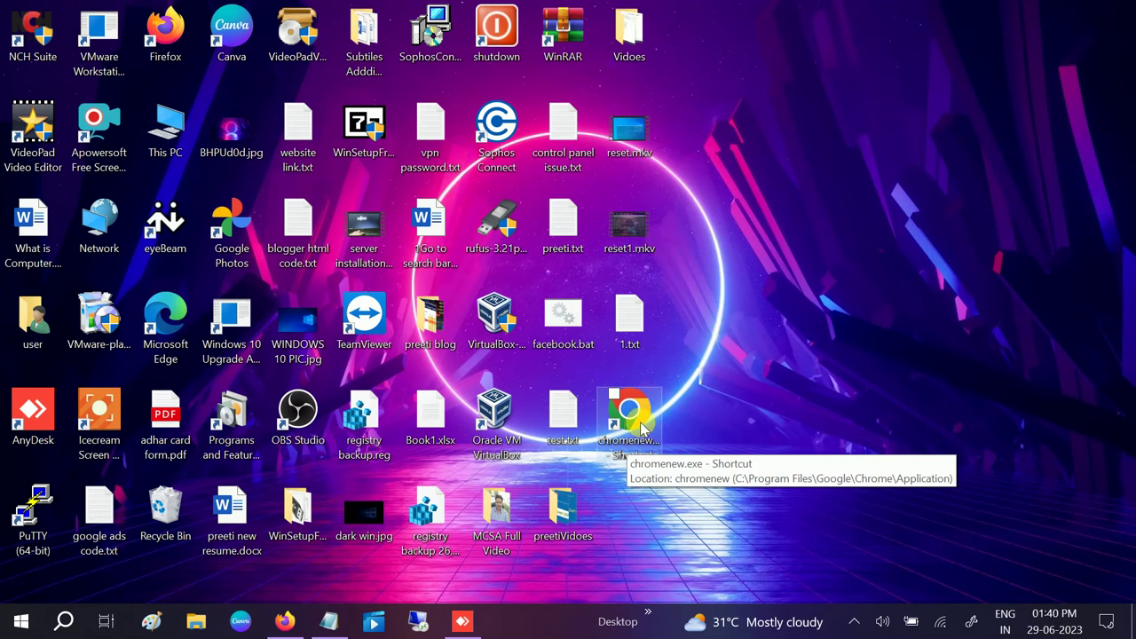
# Step: Open Control Panel, view it by Large icons, and go to Programs and Features
pyautogui.click(62, 626)
pyautogui.write('control')
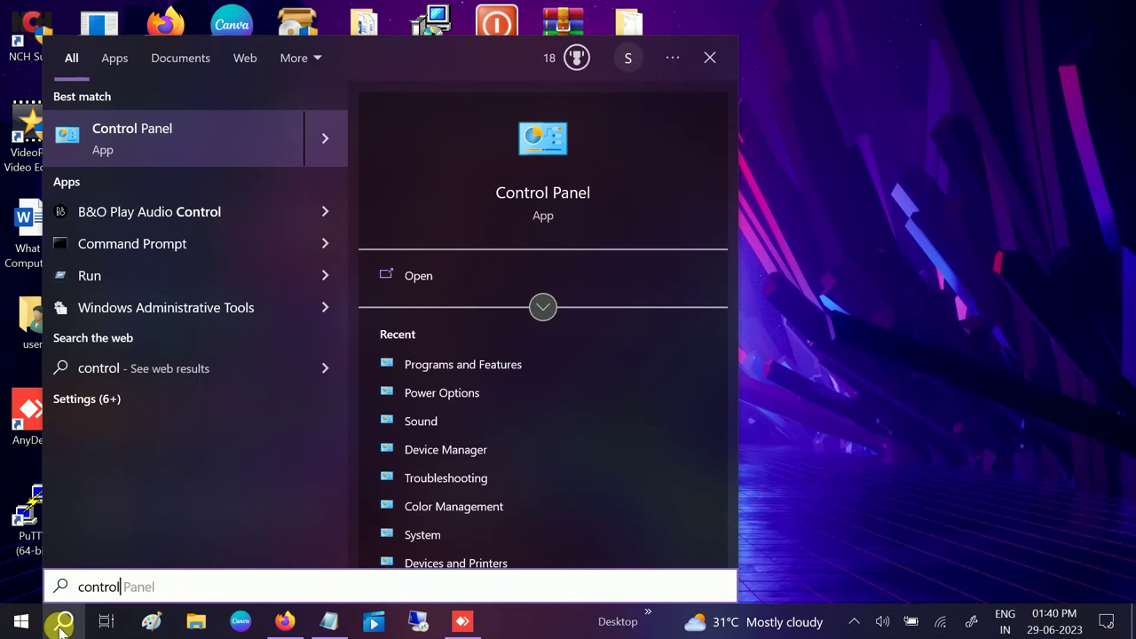
pyautogui.click(174, 142)
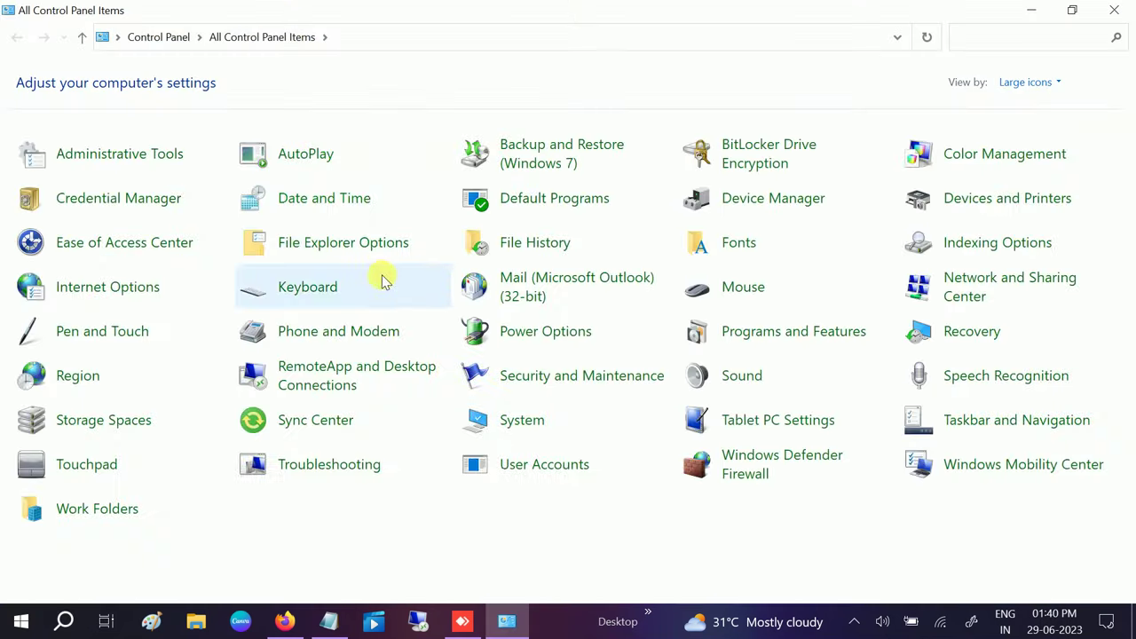
pyautogui.click(1030, 82)
pyautogui.click(1030, 104)
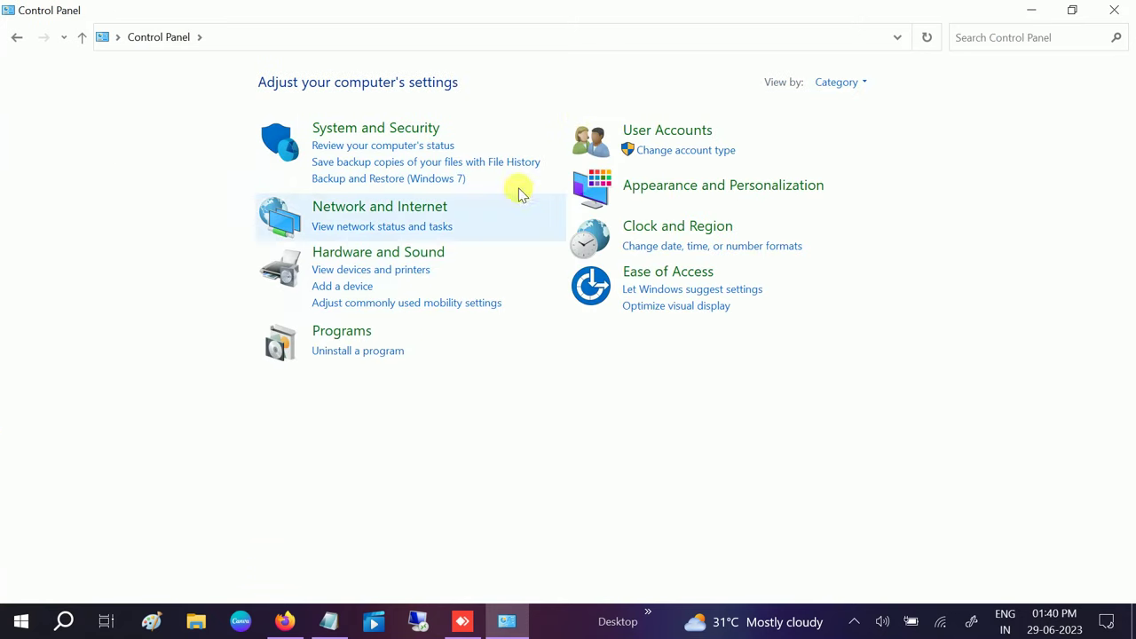
pyautogui.click(845, 85)
pyautogui.click(844, 126)
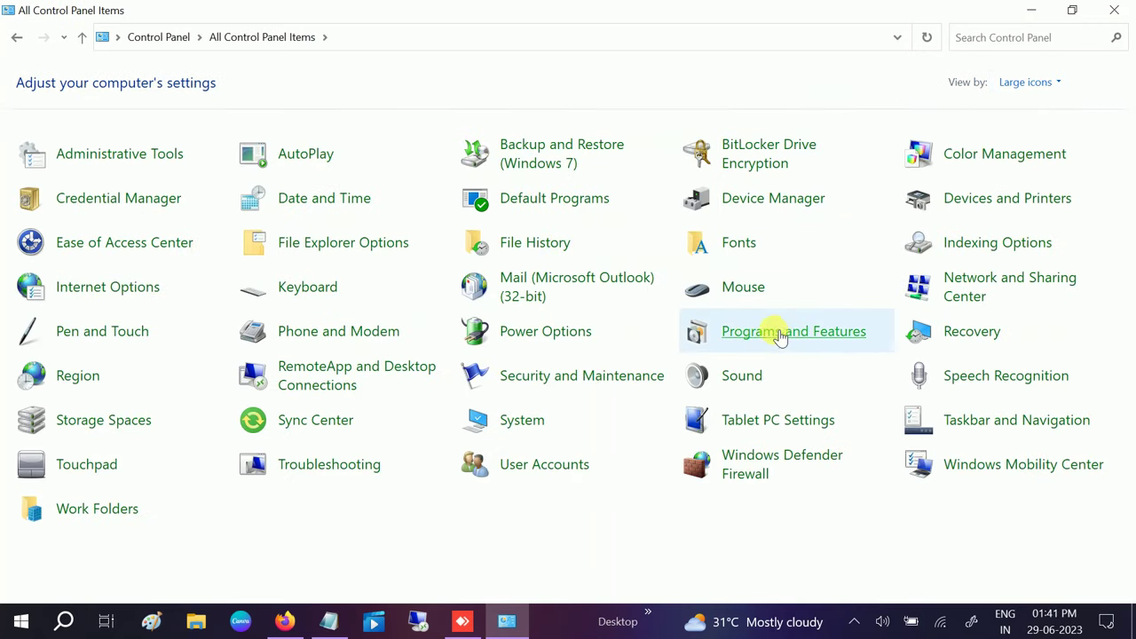
pyautogui.click(778, 331)
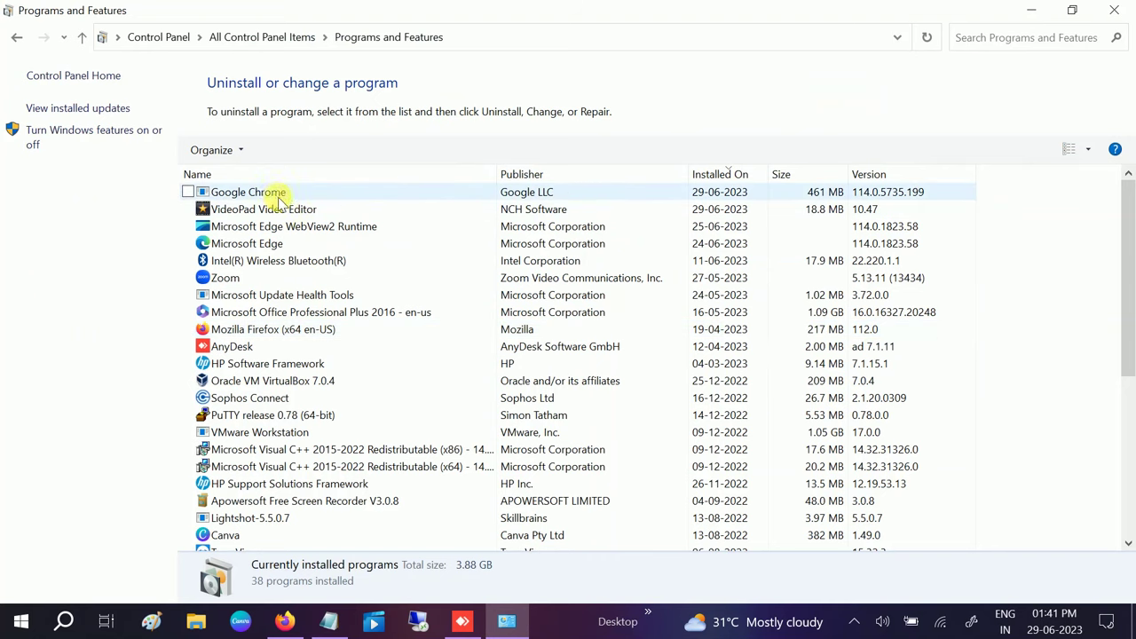
# Step: View the modify setup options of Microsoft Visual C++ 2015-2022 Redistributable (x86) and cancel out without repairing
pyautogui.click(279, 197)
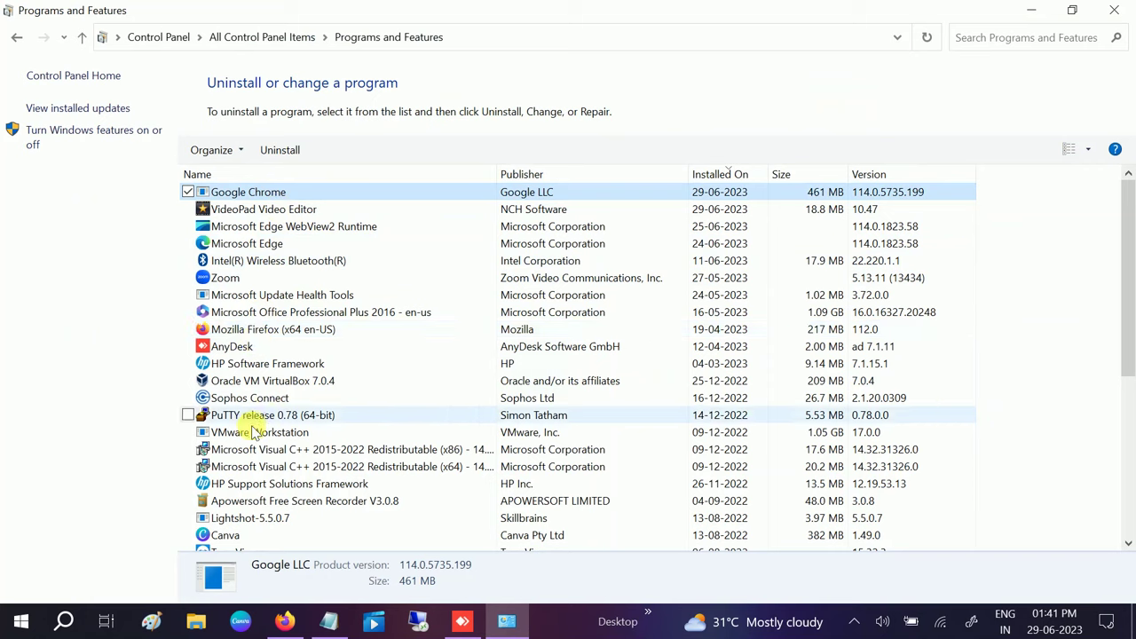
pyautogui.click(258, 455)
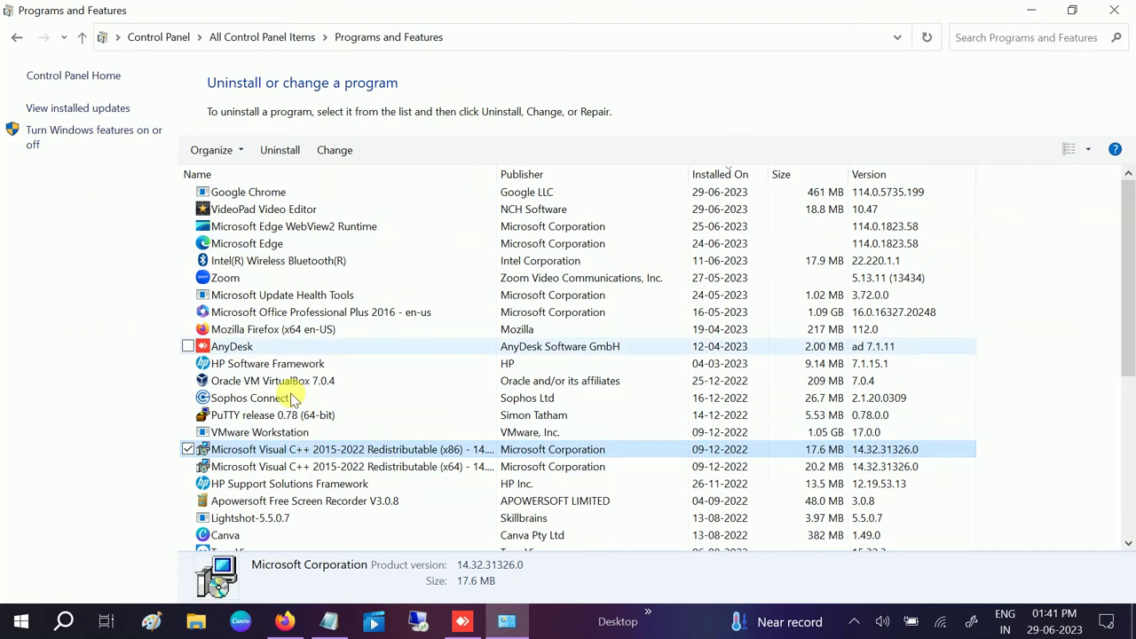
pyautogui.click(341, 153)
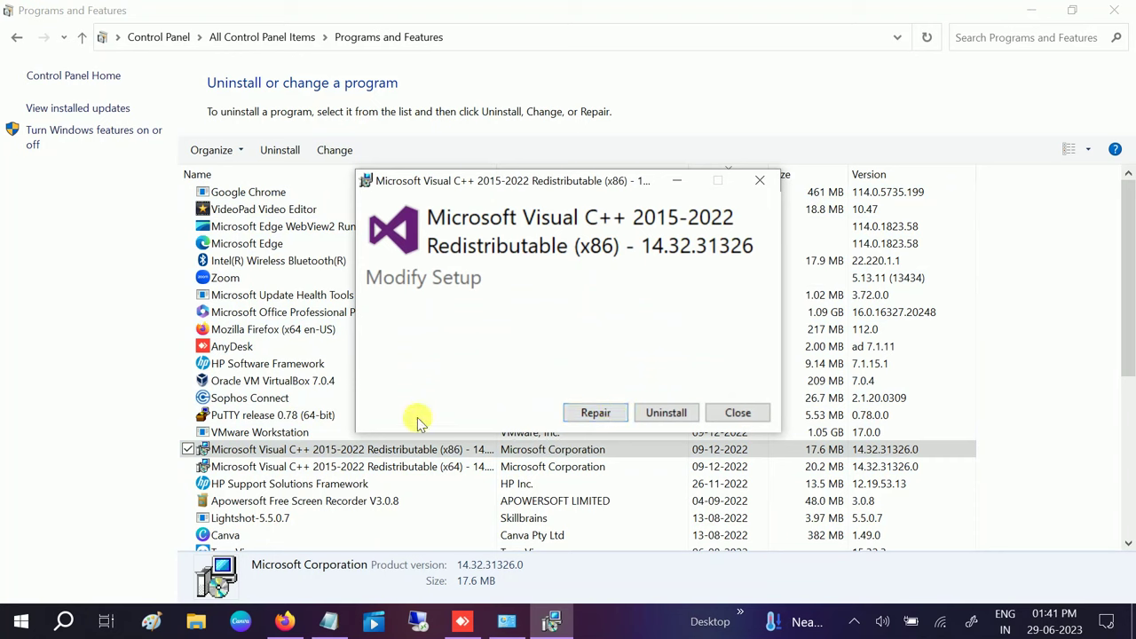
pyautogui.click(761, 182)
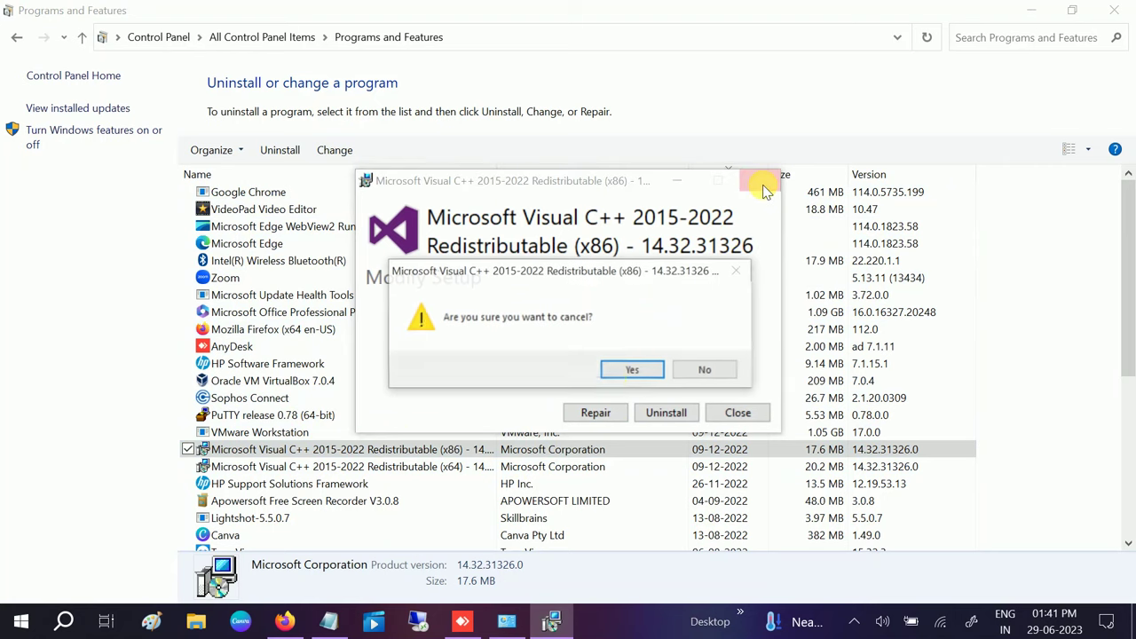
pyautogui.click(631, 371)
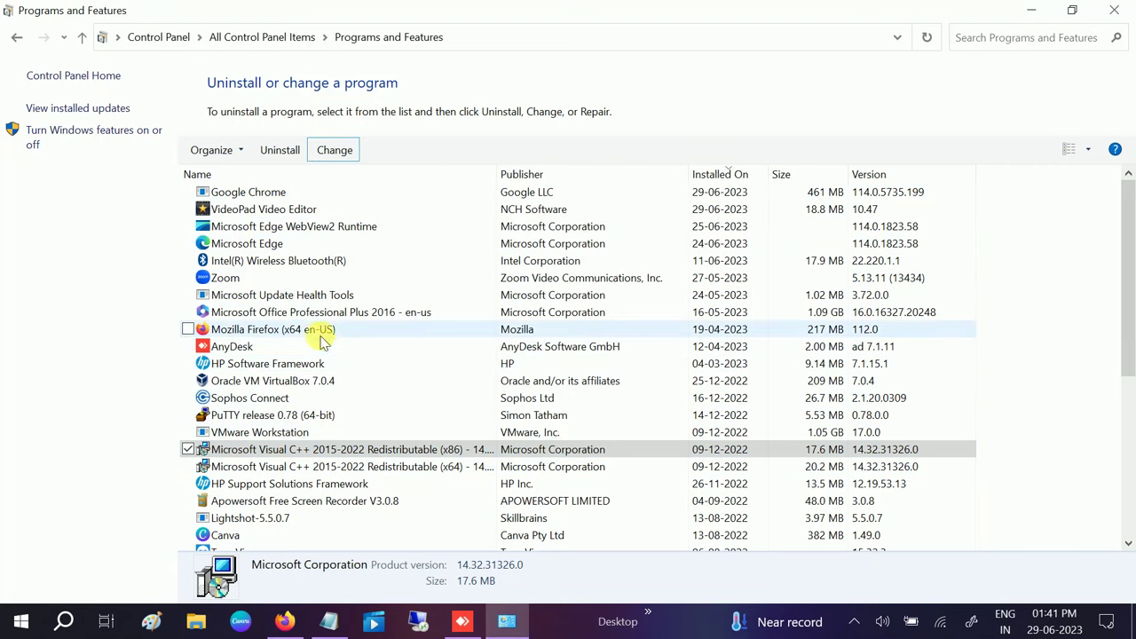
# Step: Uninstall Google Chrome, refresh the installed programs list, and close Programs and Features and the uninstall survey browser
pyautogui.click(282, 195)
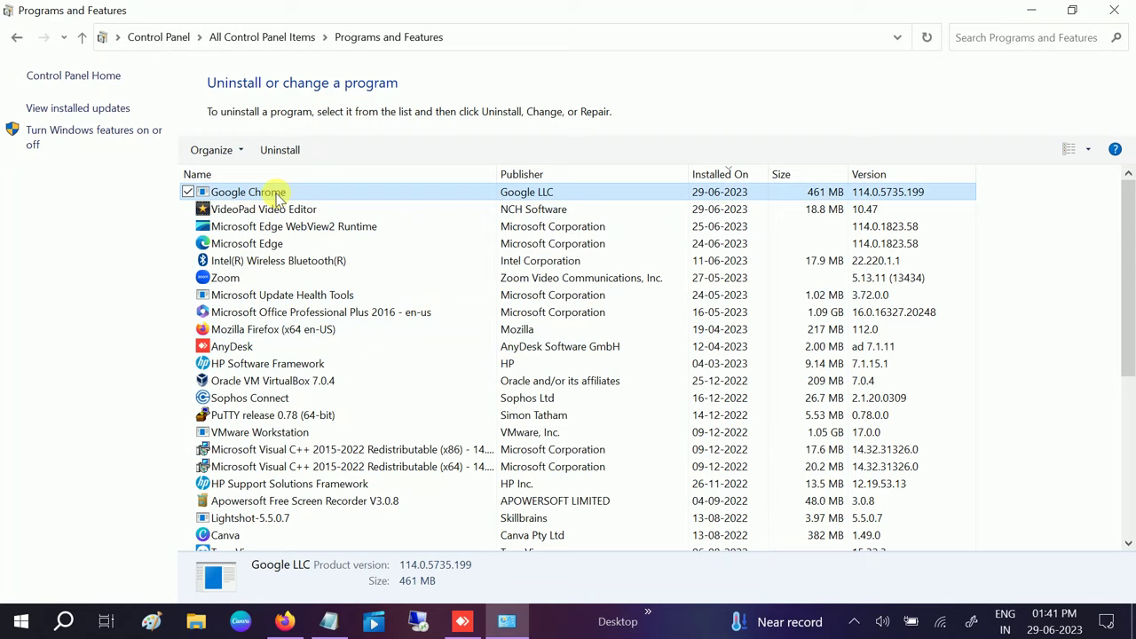
pyautogui.click(285, 149)
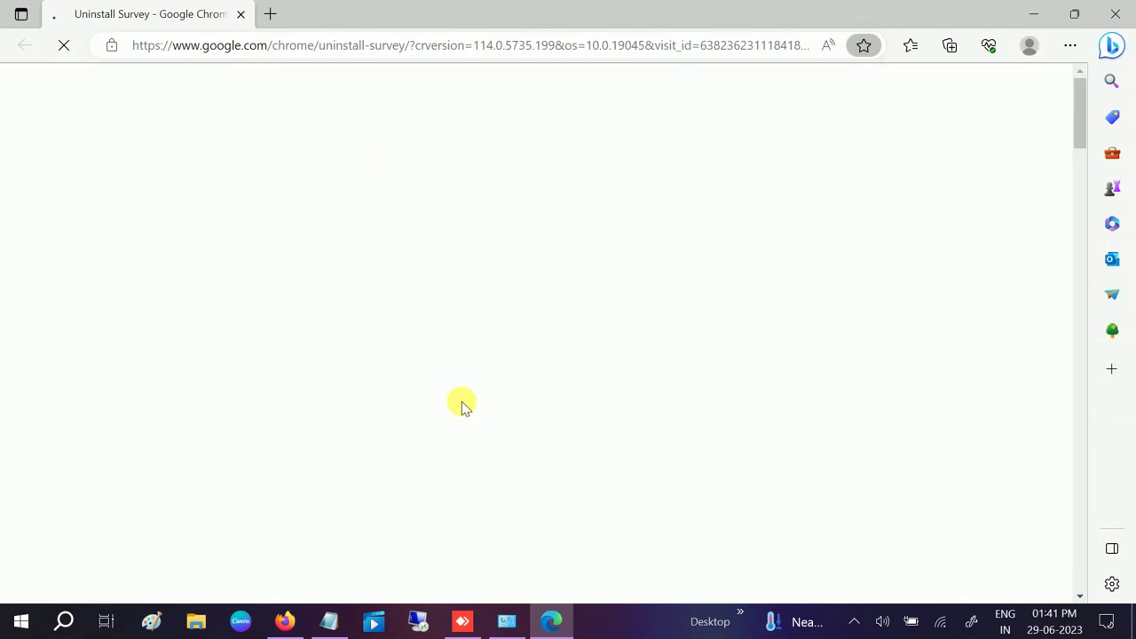
pyautogui.click(507, 622)
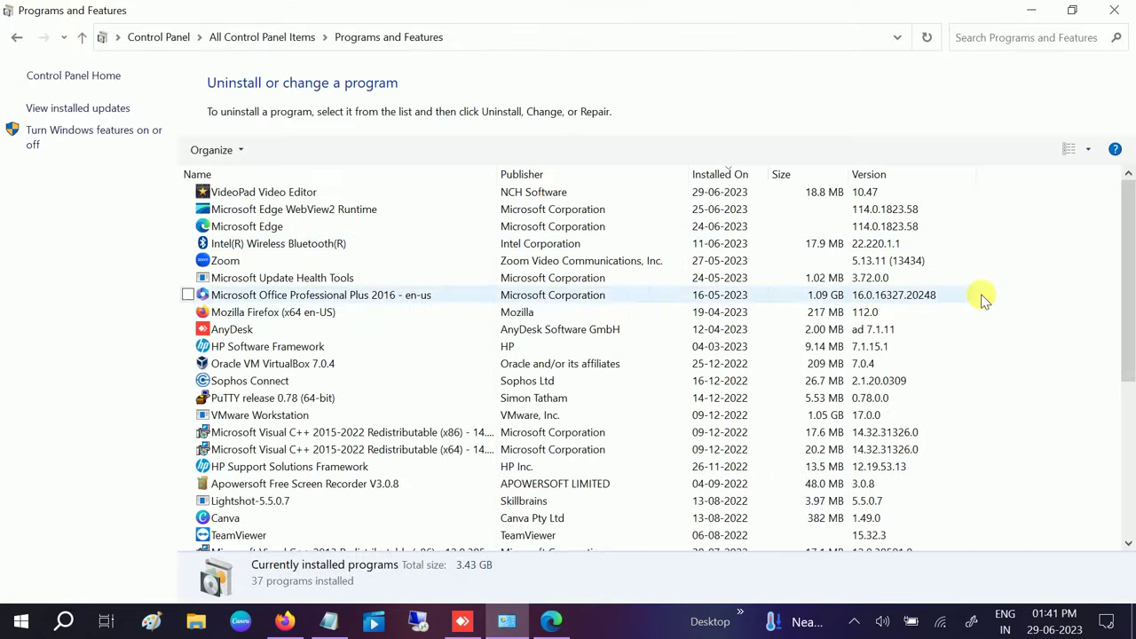
pyautogui.rightClick(1005, 294)
pyautogui.click(1008, 364)
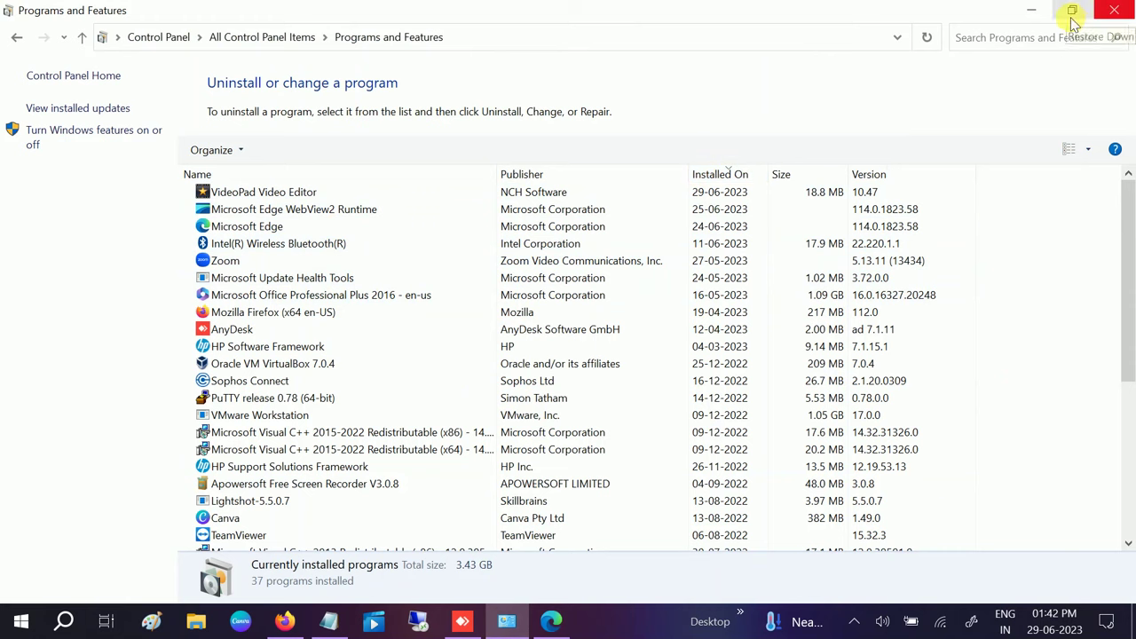
pyautogui.click(1112, 12)
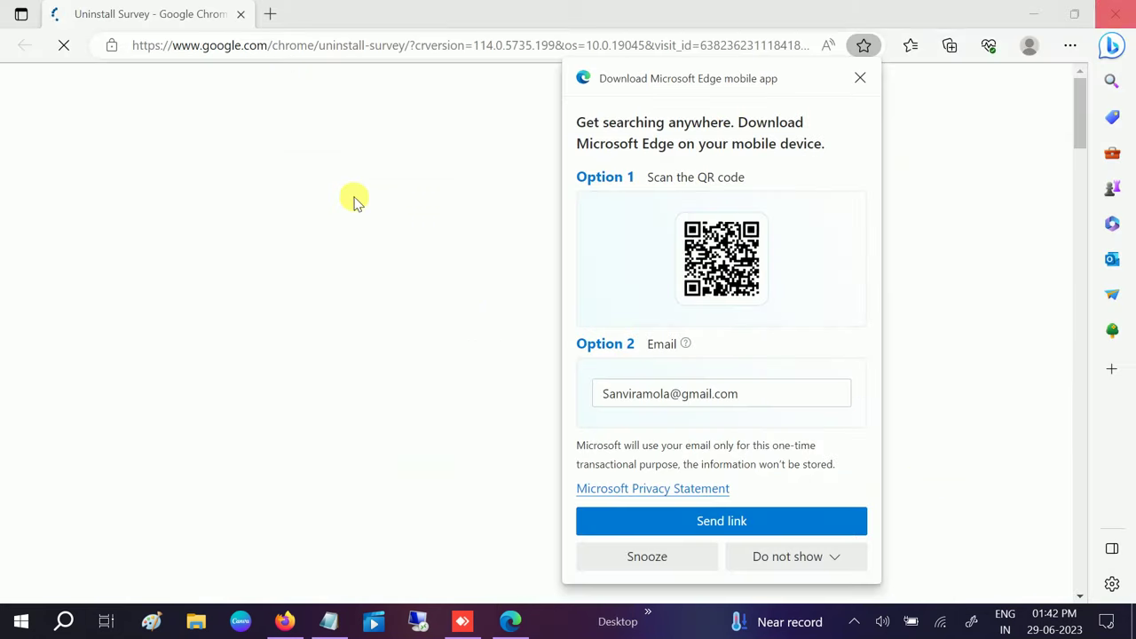
pyautogui.click(1115, 14)
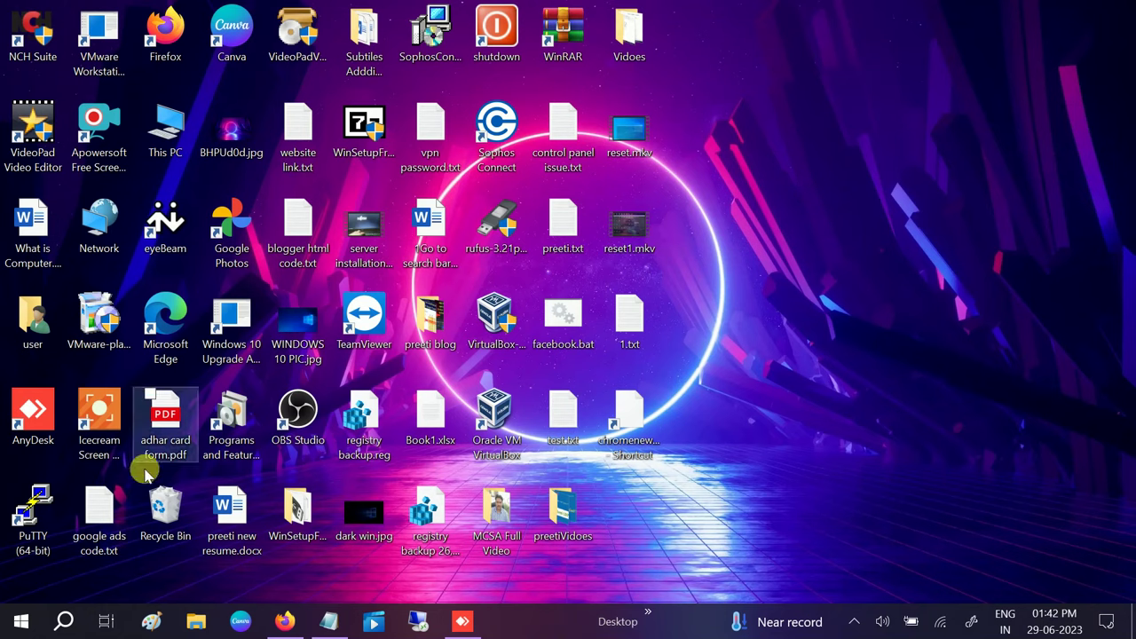
# Step: Open Microsoft Edge and search the web for "download google chrome"
pyautogui.click(67, 621)
pyautogui.write('mi')
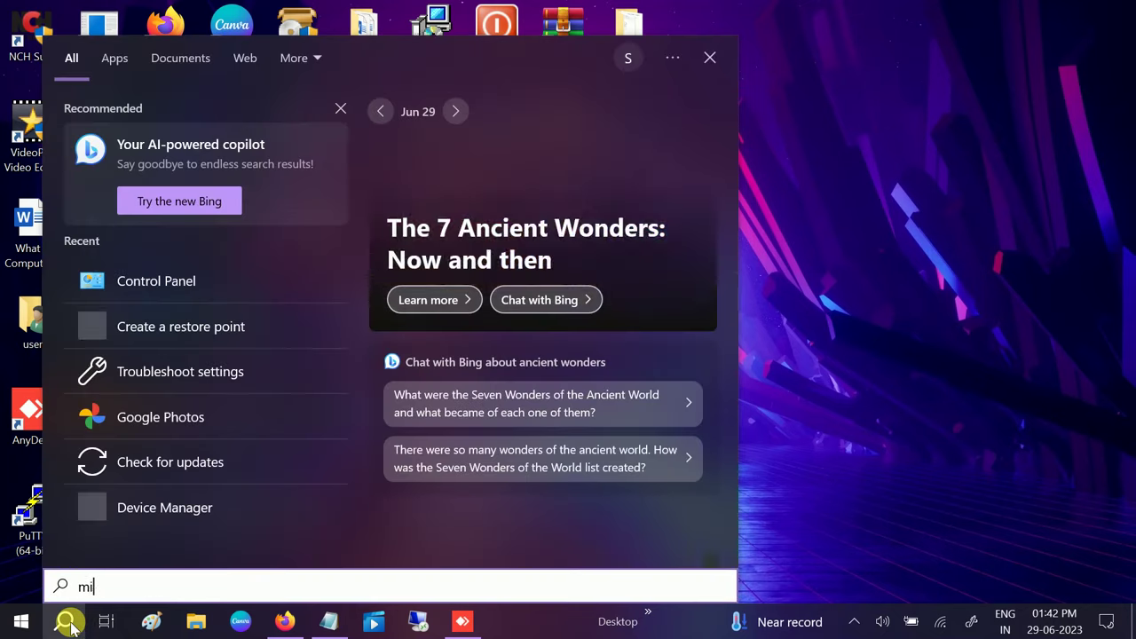
pyautogui.write('crosoft e')
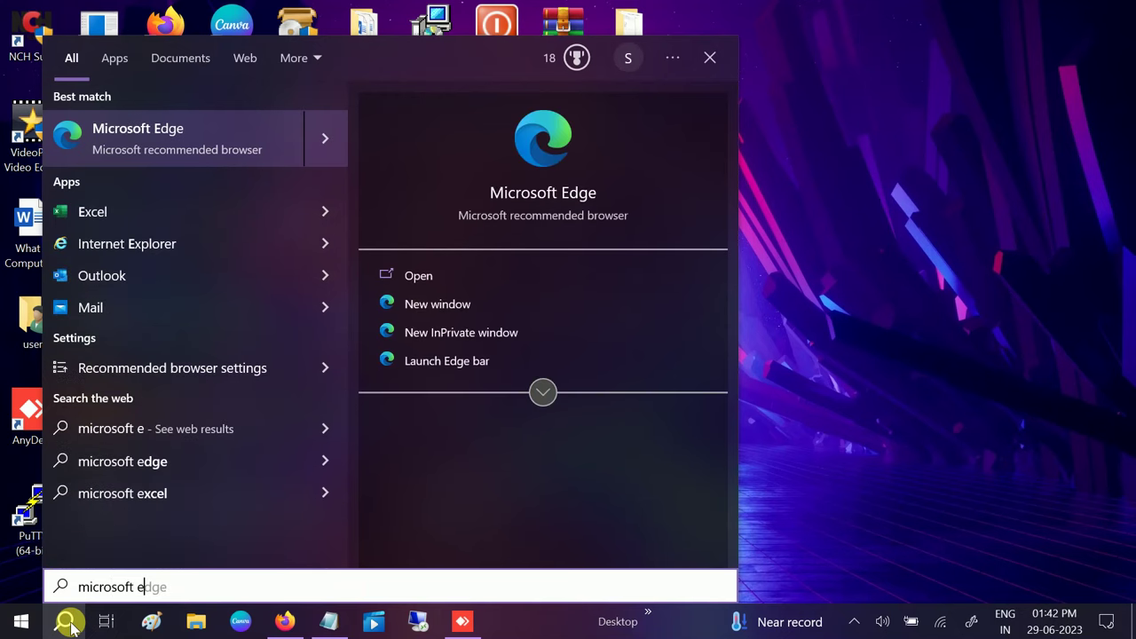
pyautogui.click(178, 145)
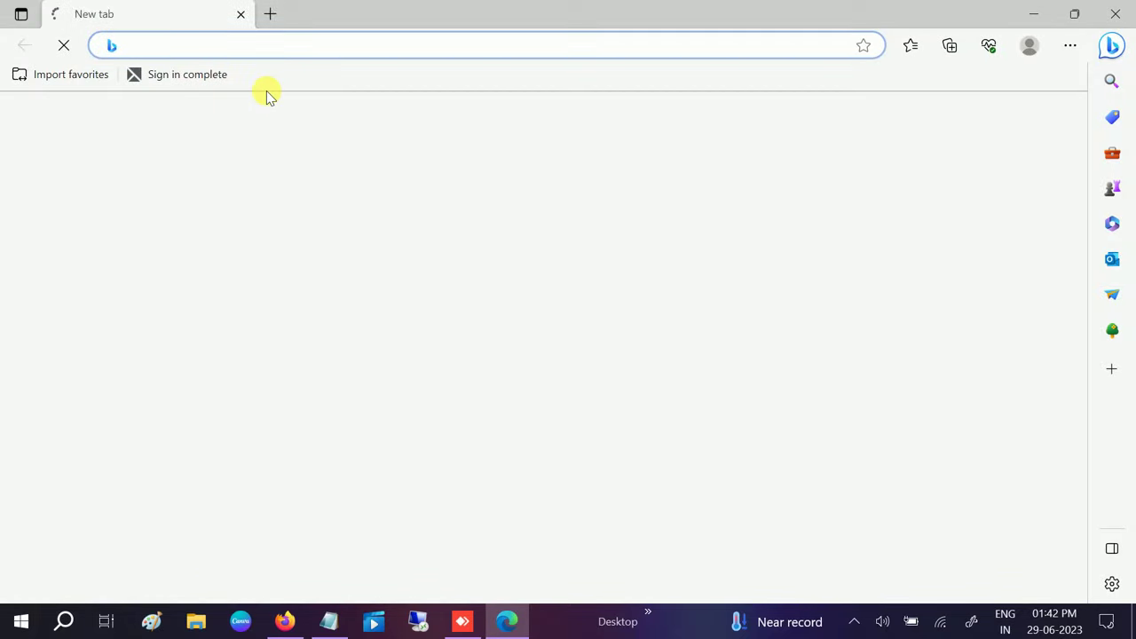
pyautogui.click(178, 52)
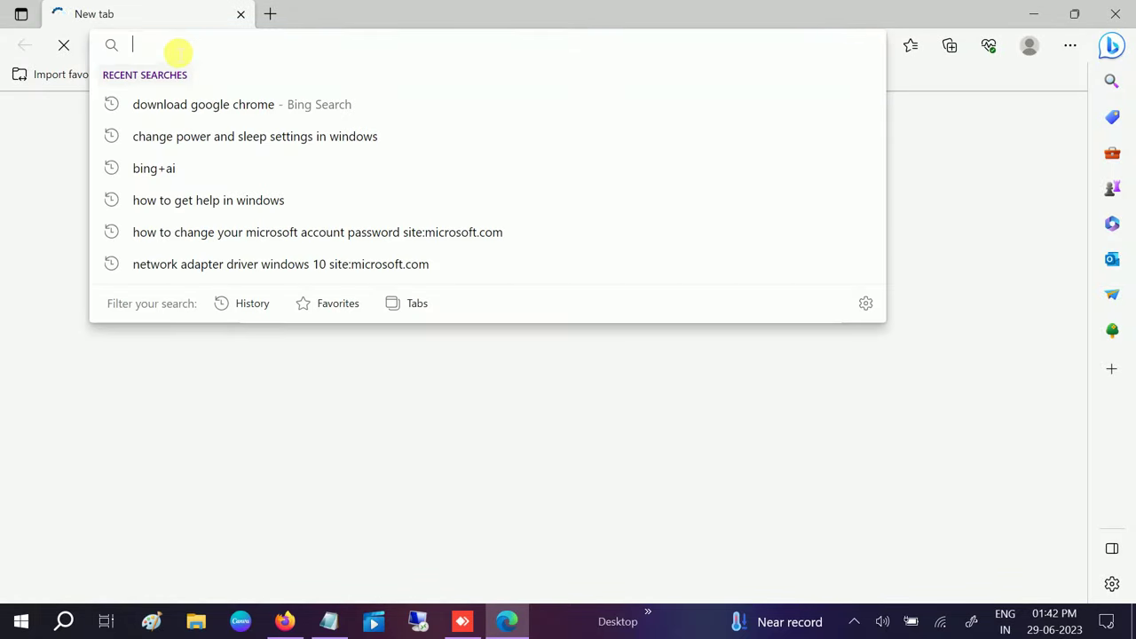
pyautogui.write('down')
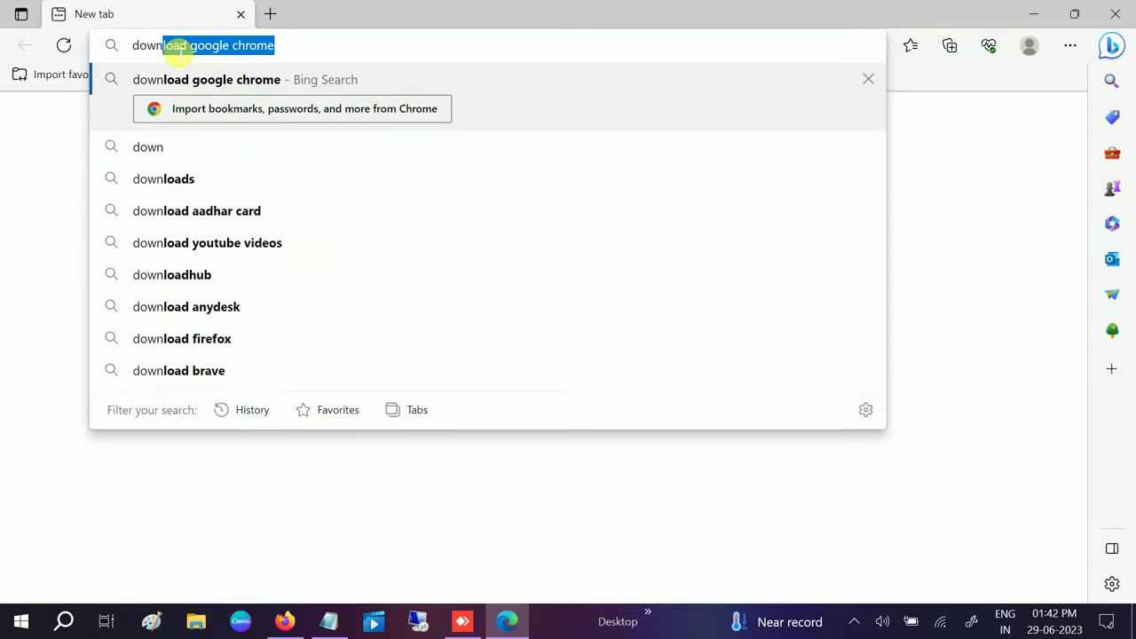
pyautogui.press('End')
pyautogui.press('Return')
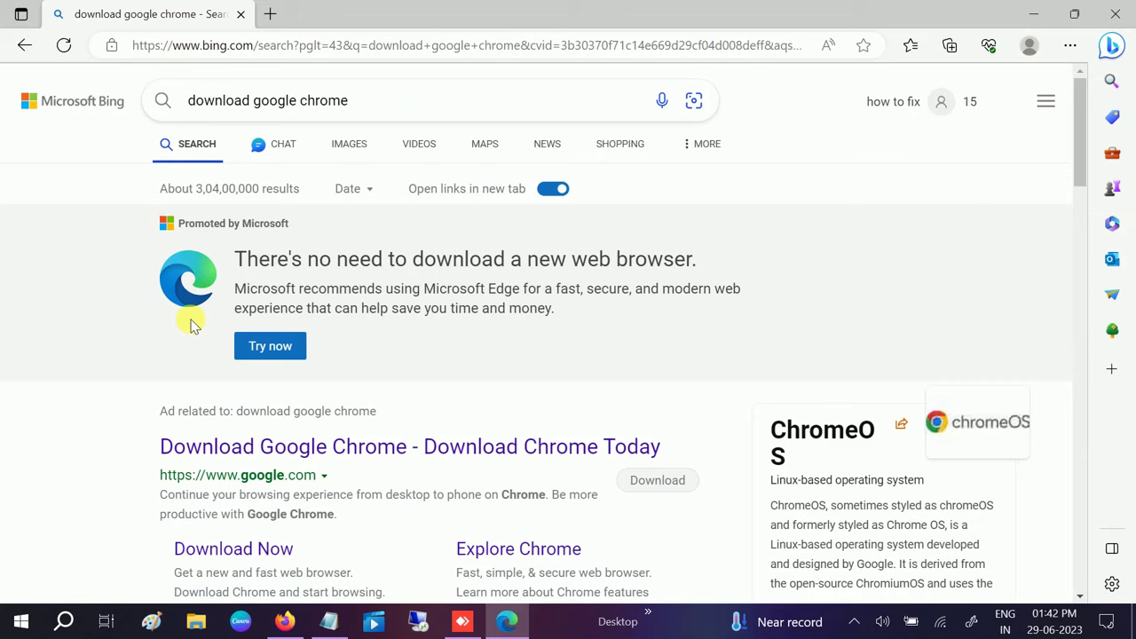
# Step: Open Google's official Chrome download page from the search results and download the Chrome installer, using the manual download link
pyautogui.scroll(-2, 217, 452)
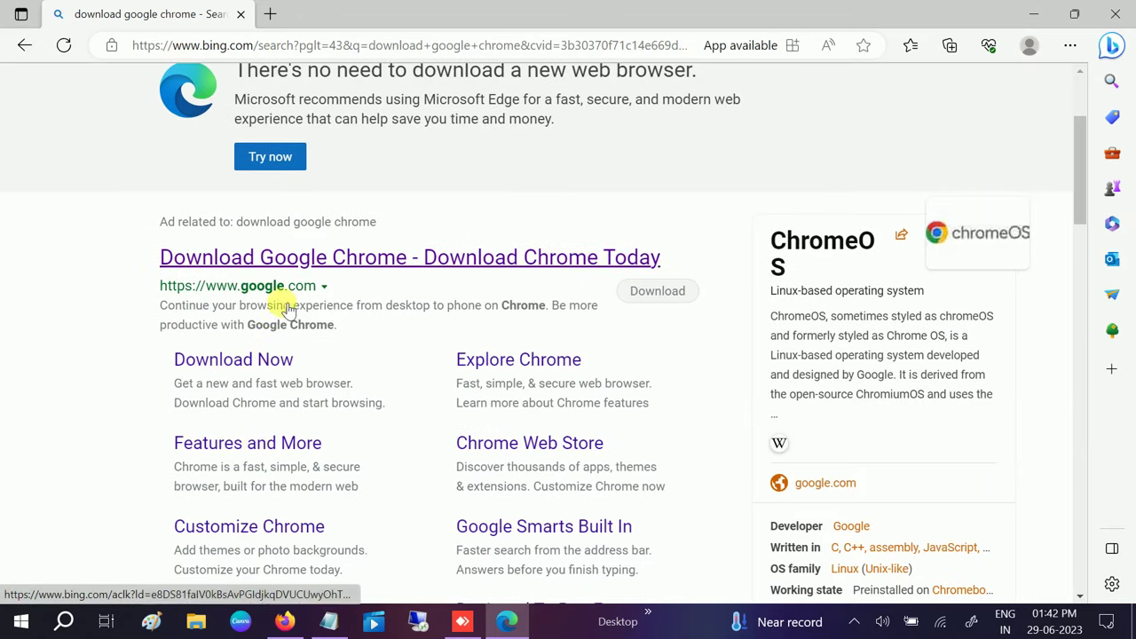
pyautogui.click(280, 257)
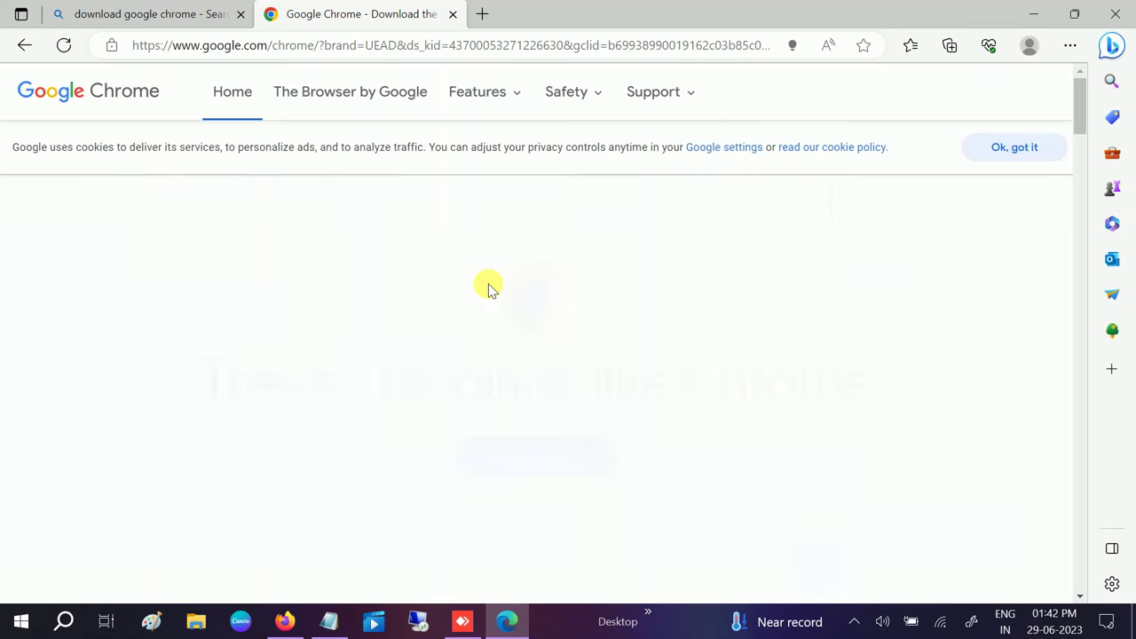
pyautogui.click(565, 428)
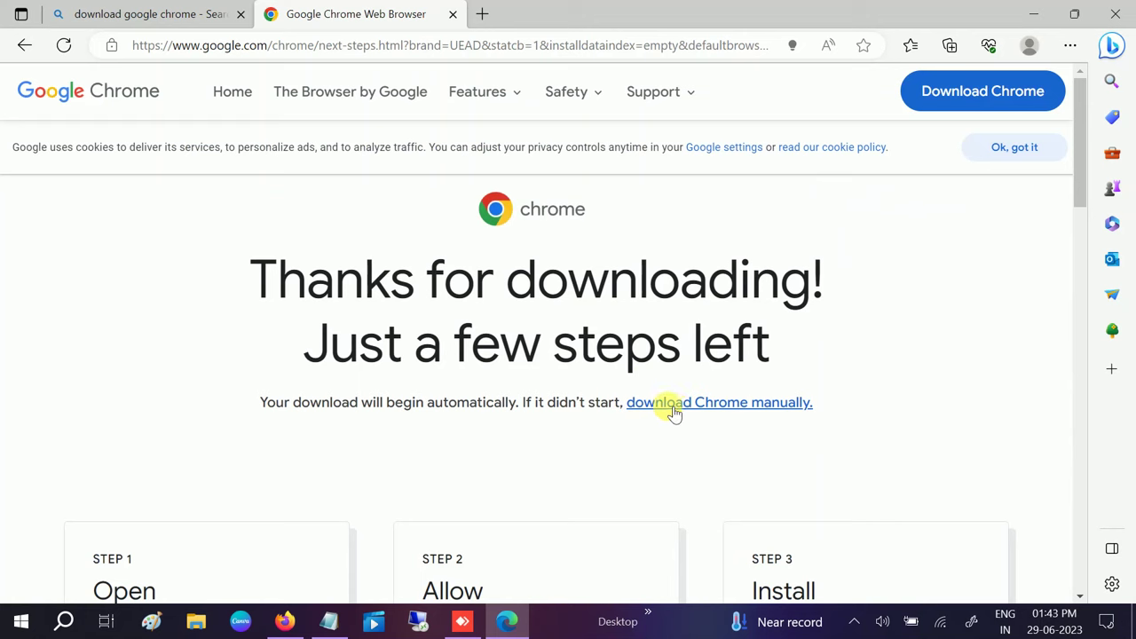
pyautogui.click(730, 404)
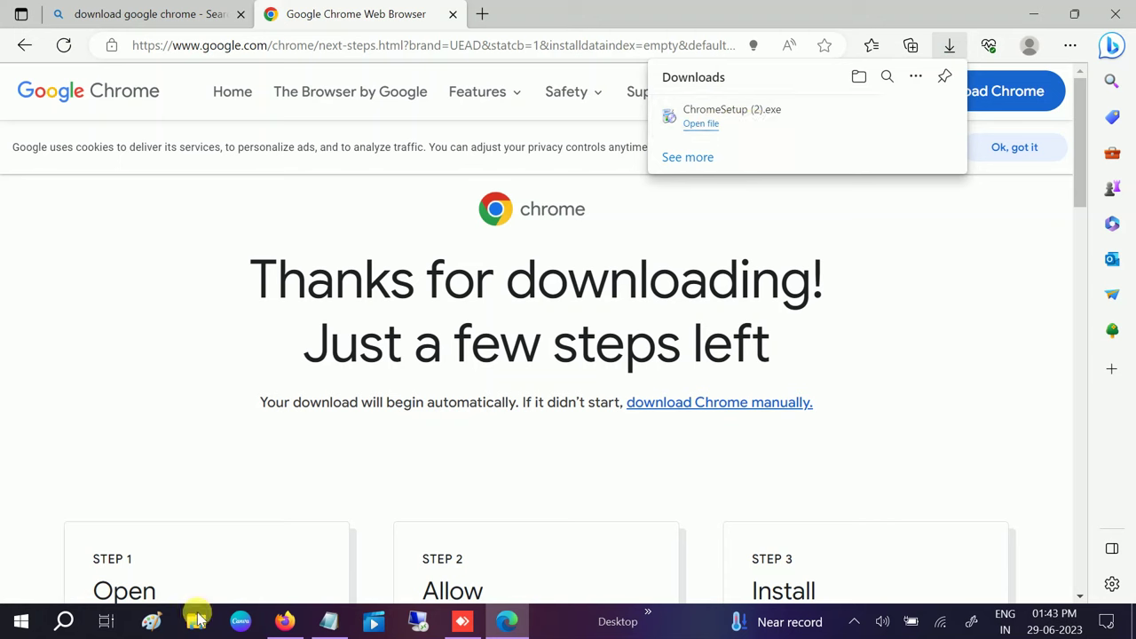
# Step: Install Google Chrome by running ChromeSetup (2).exe from the Downloads folder, and close Microsoft Edge
pyautogui.press('super+e')
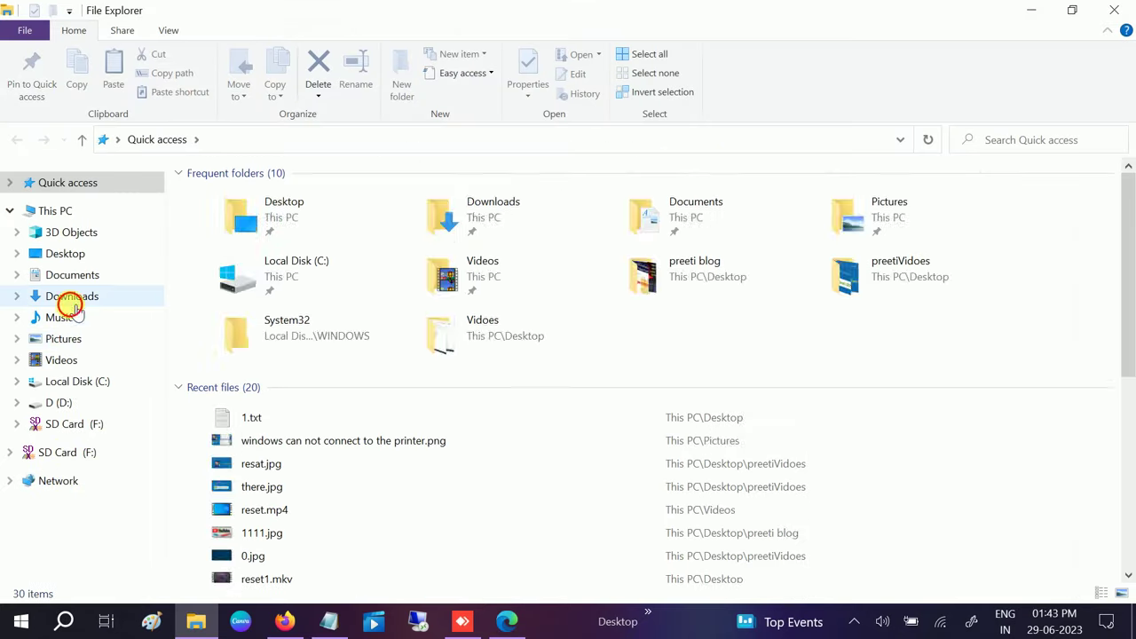
pyautogui.click(71, 298)
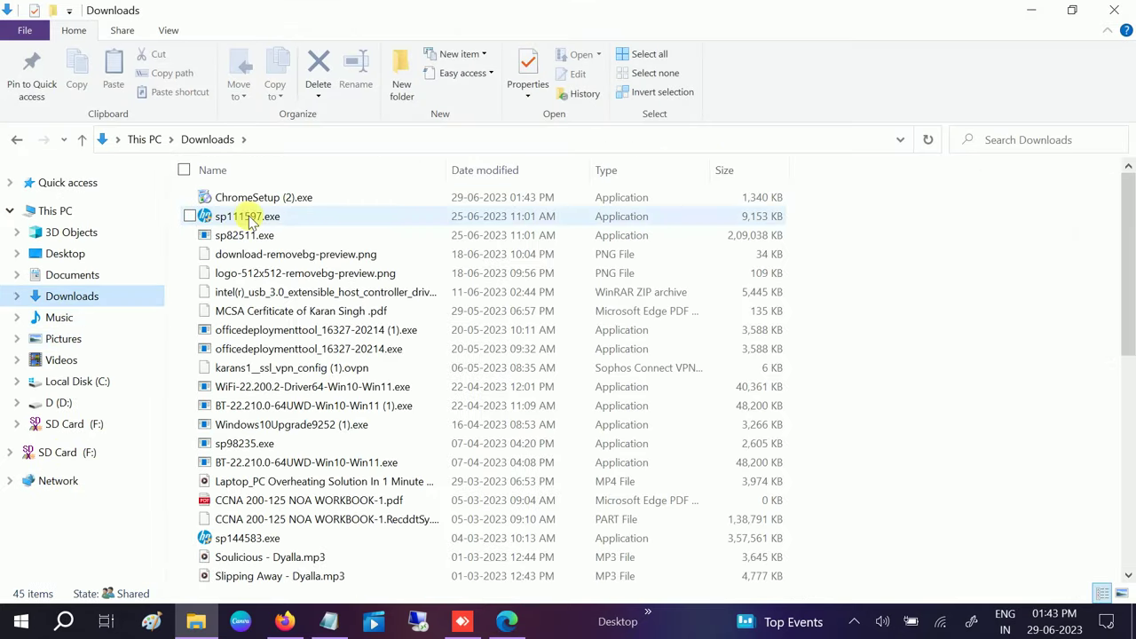
pyautogui.click(318, 203)
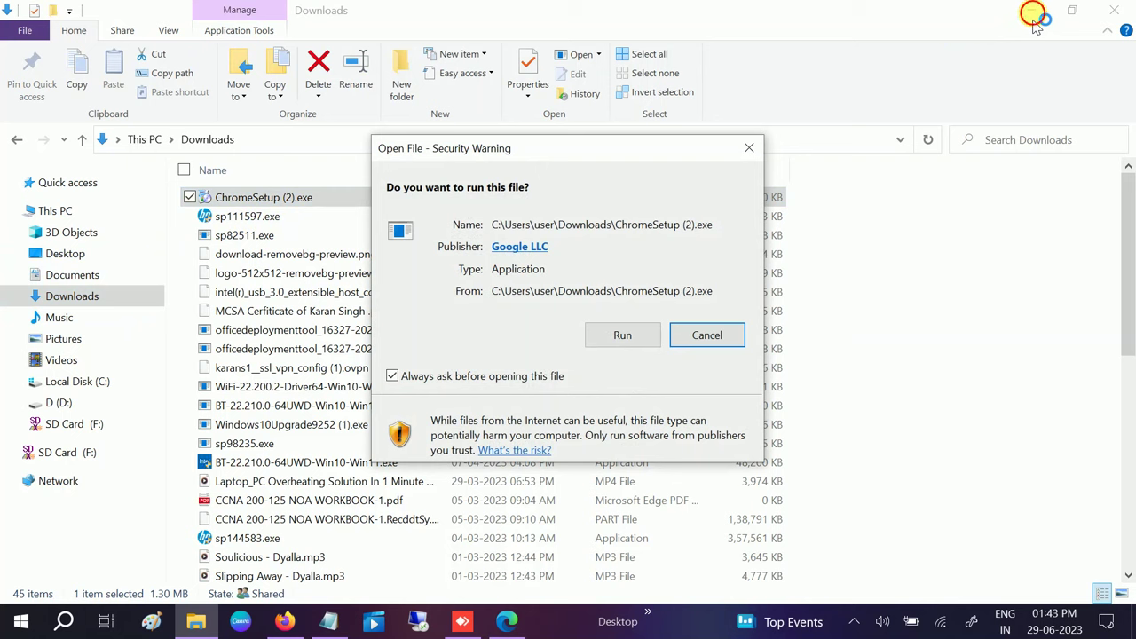
pyautogui.click(623, 334)
pyautogui.click(1033, 11)
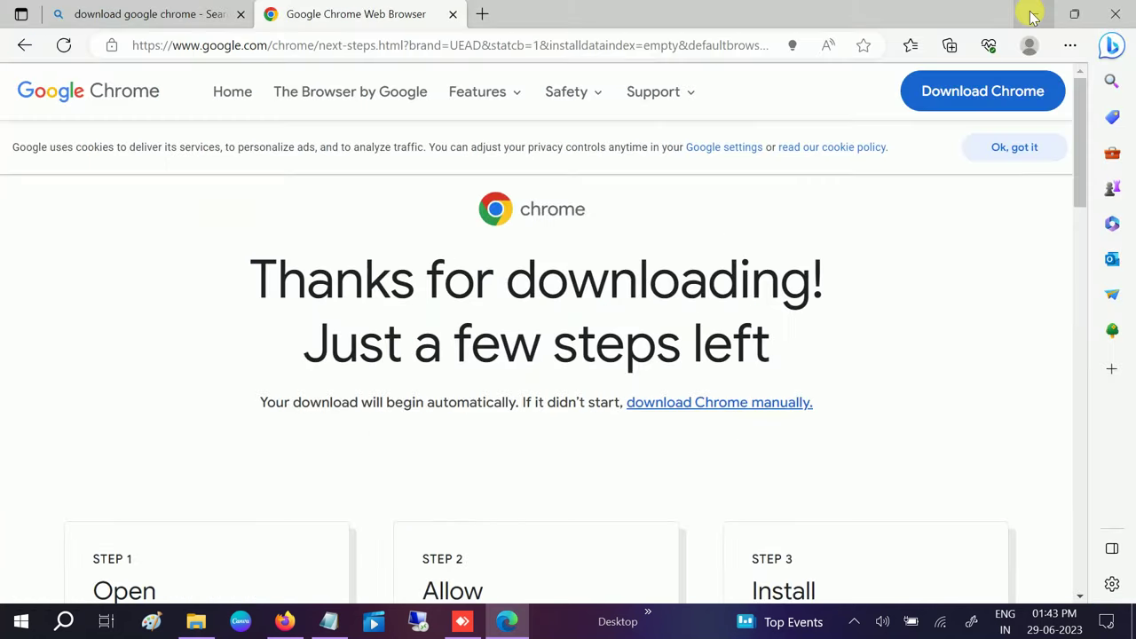
pyautogui.click(1120, 16)
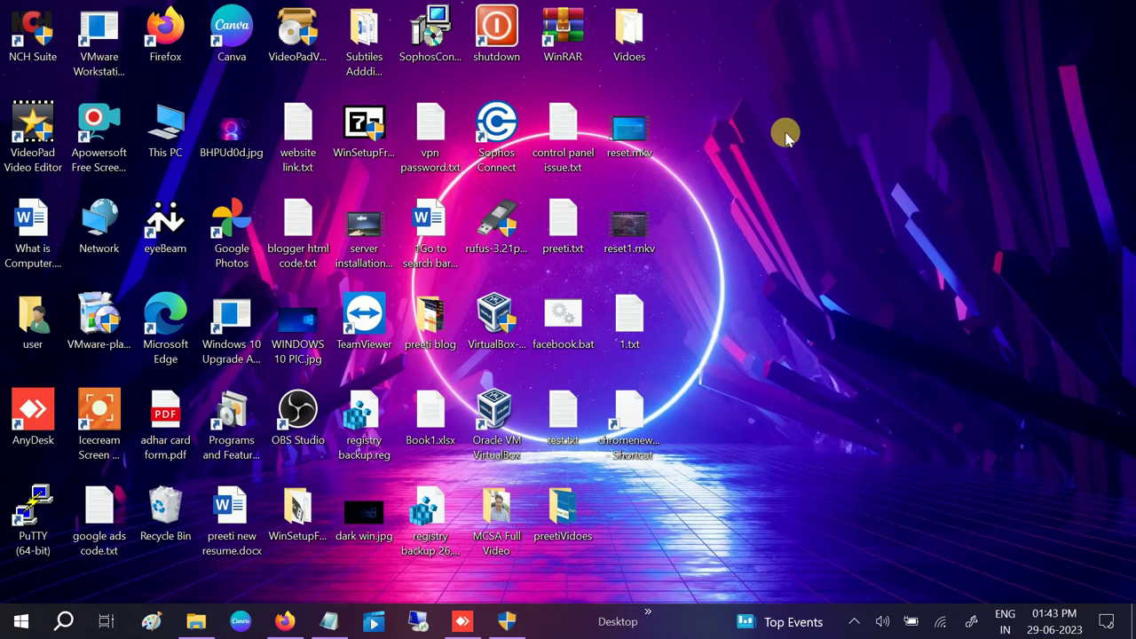
pyautogui.click(507, 621)
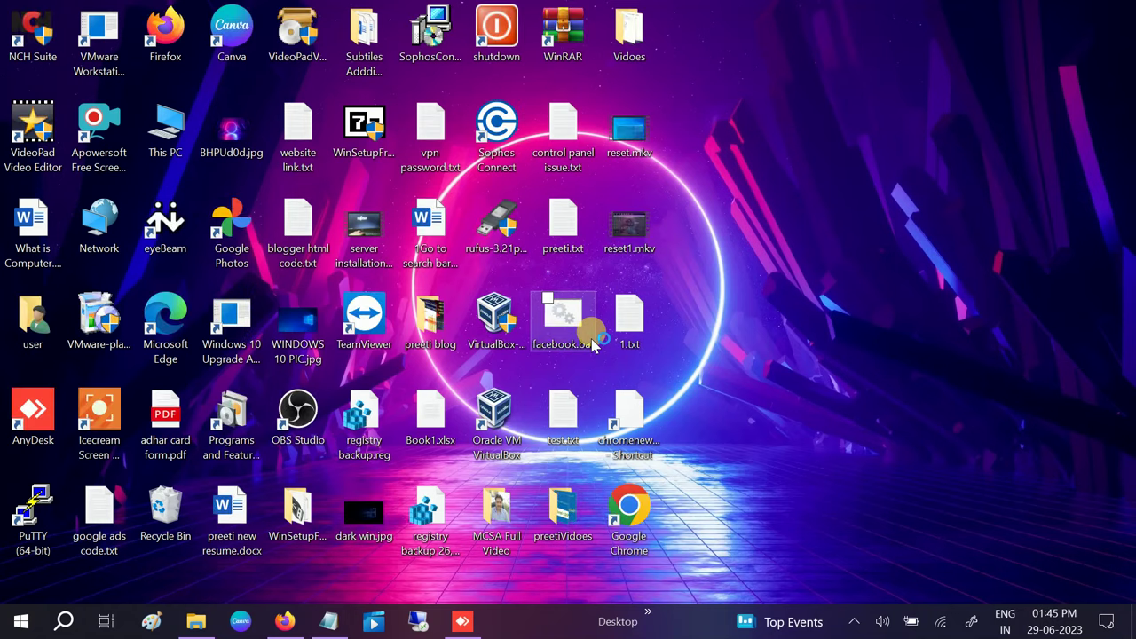
# Step: Launch Google Chrome from its new desktop shortcut and delete the old chromenew shortcut from the desktop
pyautogui.doubleClick(626, 524)
pyautogui.click(635, 427)
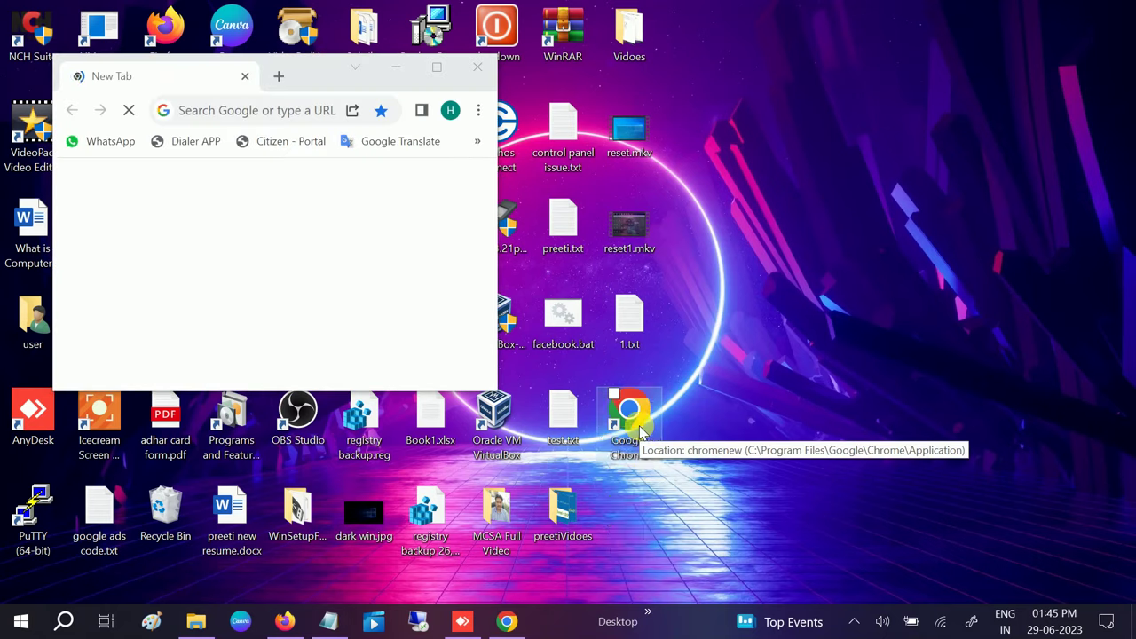
pyautogui.press('Delete')
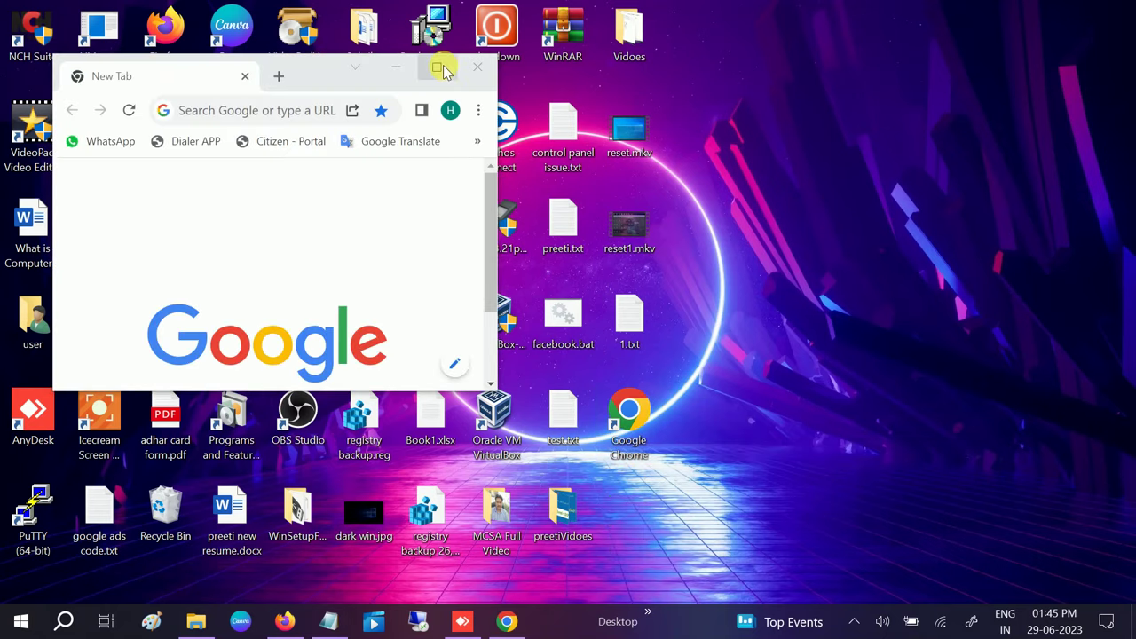
# Step: Maximize the Chrome window to check the new tab page, then close the browser and refresh the desktop
pyautogui.click(437, 67)
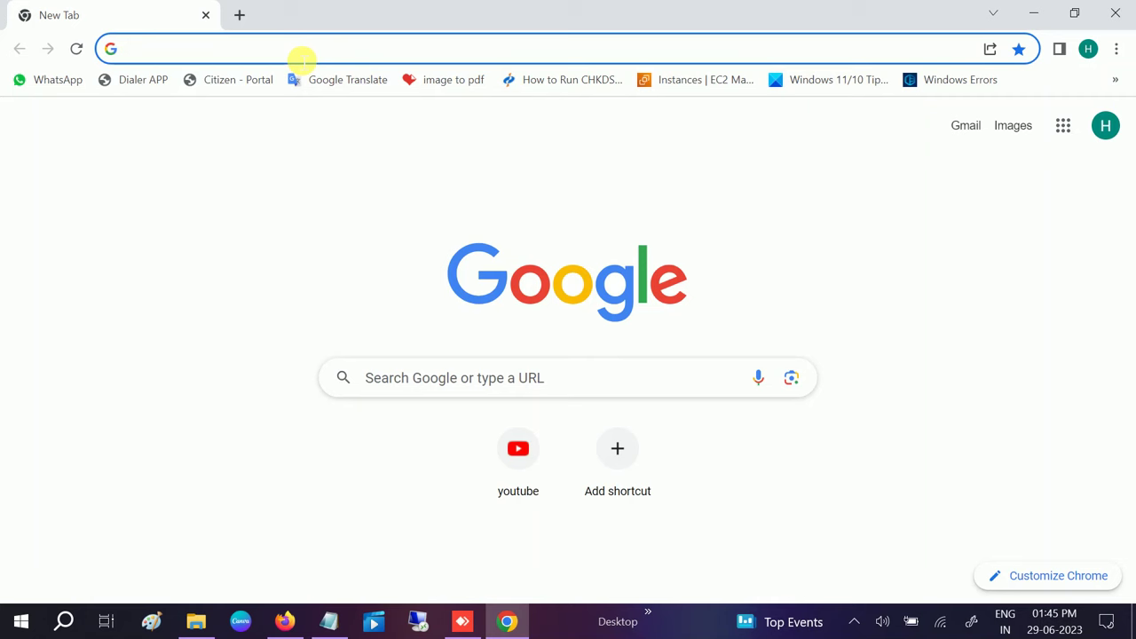
pyautogui.click(1116, 13)
pyautogui.rightClick(699, 127)
pyautogui.click(739, 180)
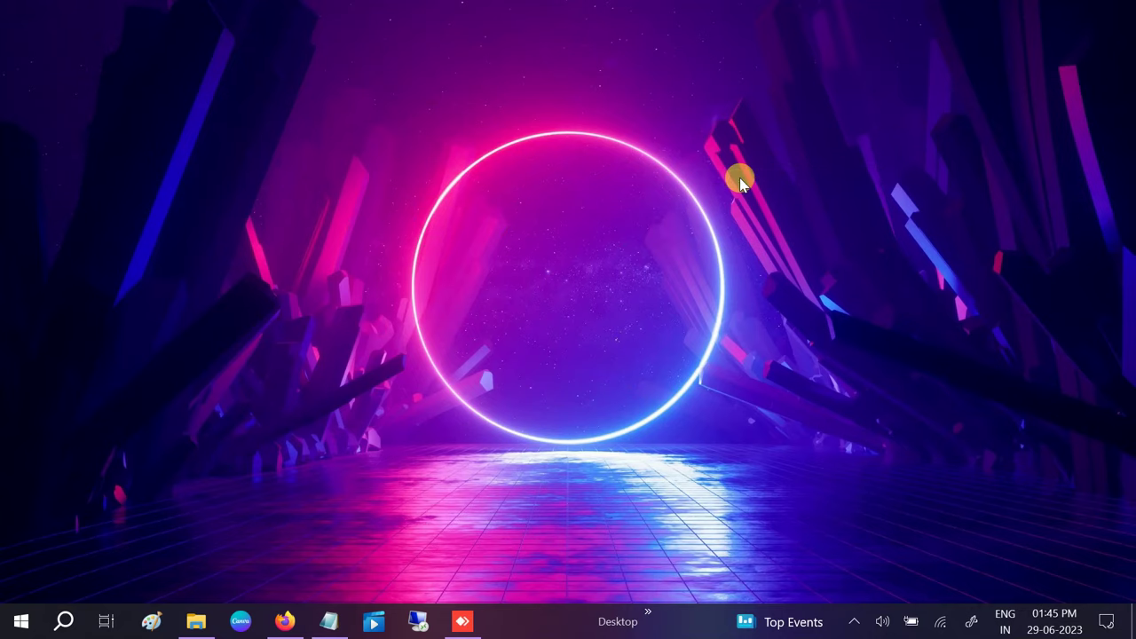